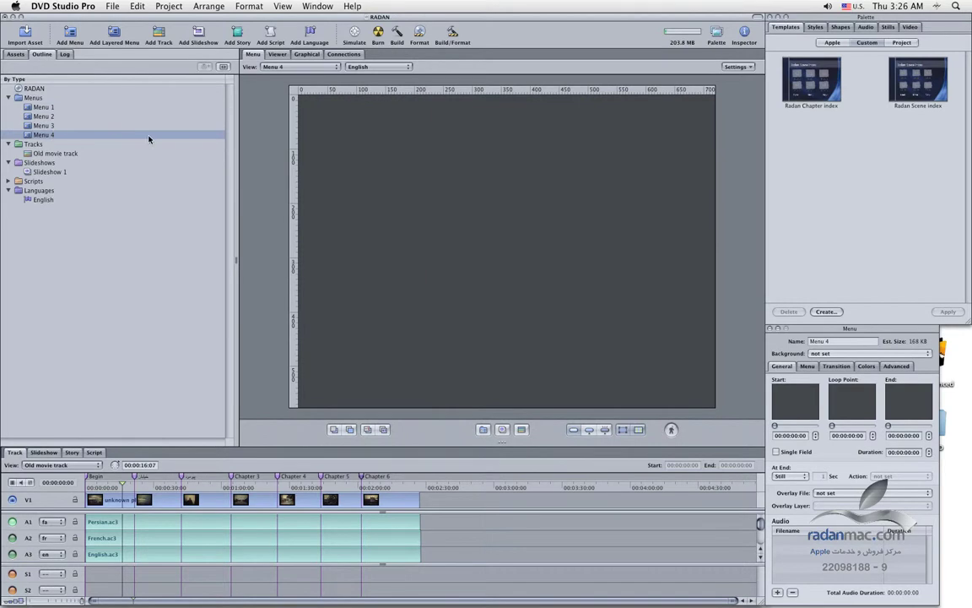
Step: Rename Menu 4 to "backstage menu" and apply the custom Radan Chapter index template to it
{"action": "left_click", "coordinate": [149, 137]}
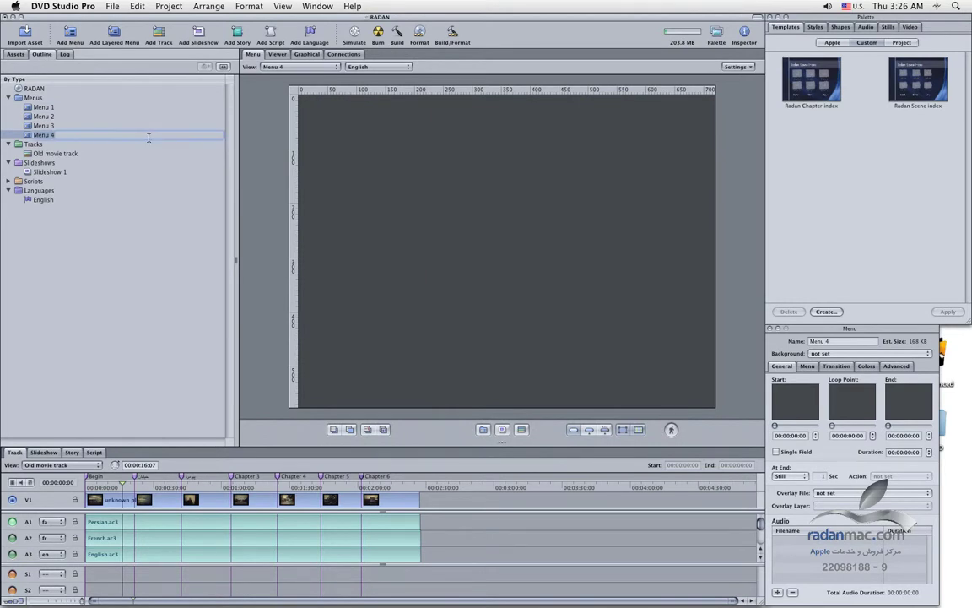
{"action": "type", "text": "backstage m"}
{"action": "key", "text": "Return"}
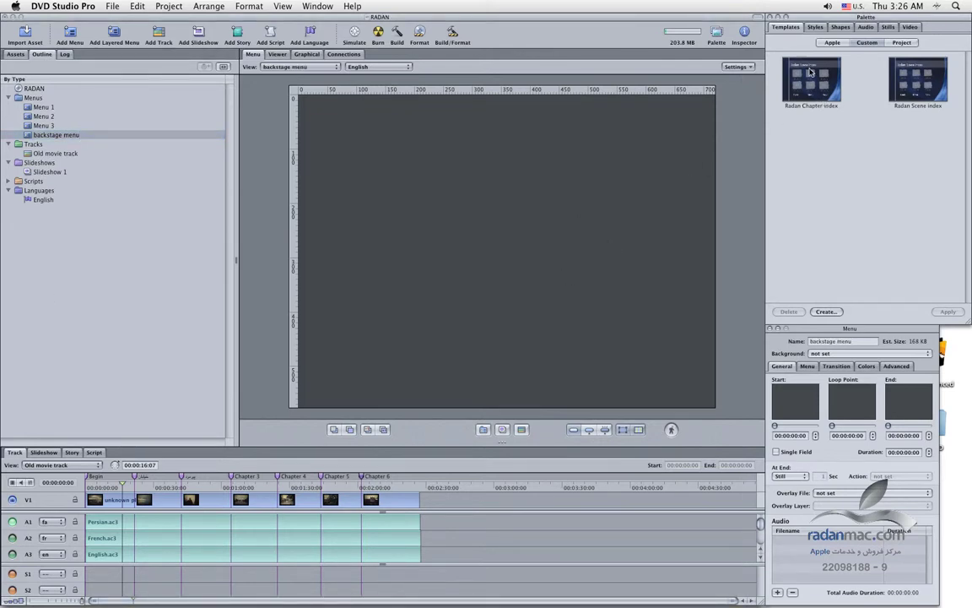
{"action": "left_click_drag", "start_coordinate": [811, 78], "coordinate": [591, 211]}
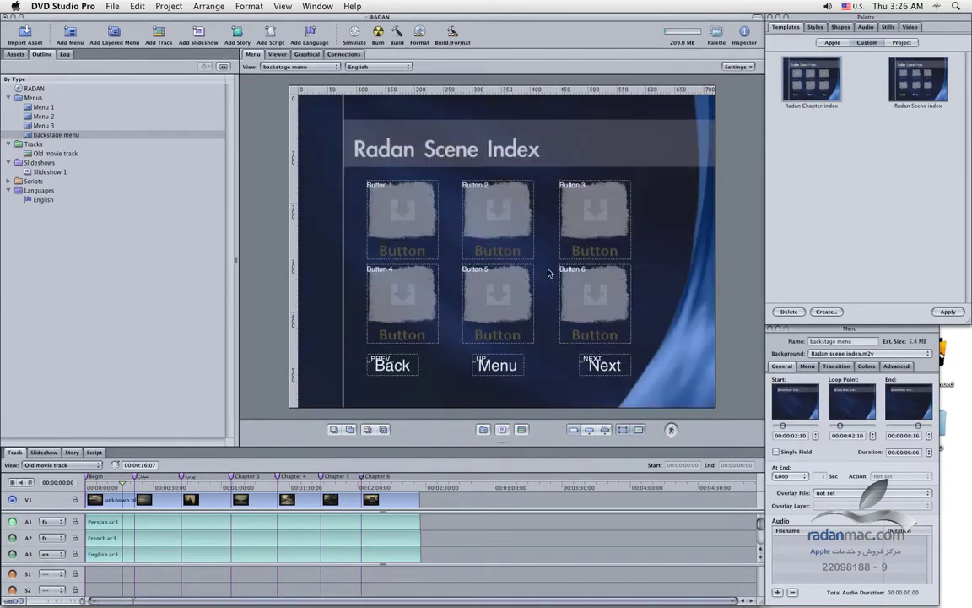
Step: Delete the Back and Next navigation buttons from the backstage menu, keeping the Menu button
{"action": "left_click_drag", "start_coordinate": [354, 331], "coordinate": [597, 359]}
{"action": "left_click", "coordinate": [393, 365]}
{"action": "left_click", "coordinate": [613, 366]}
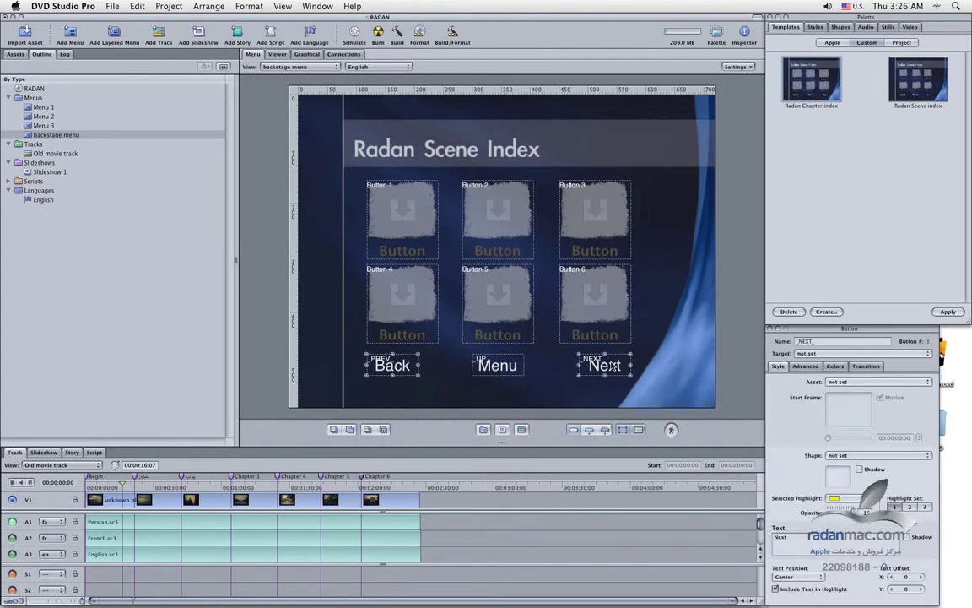
{"action": "key", "text": "Delete"}
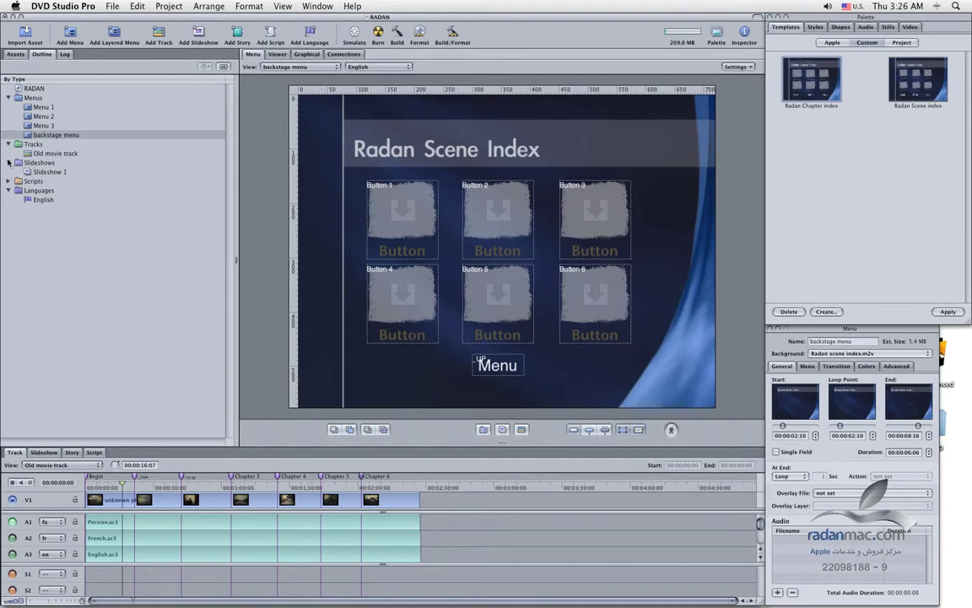
Step: Set the asset radan backstage.m2v as the background of the backstage menu
{"action": "left_click", "coordinate": [17, 54]}
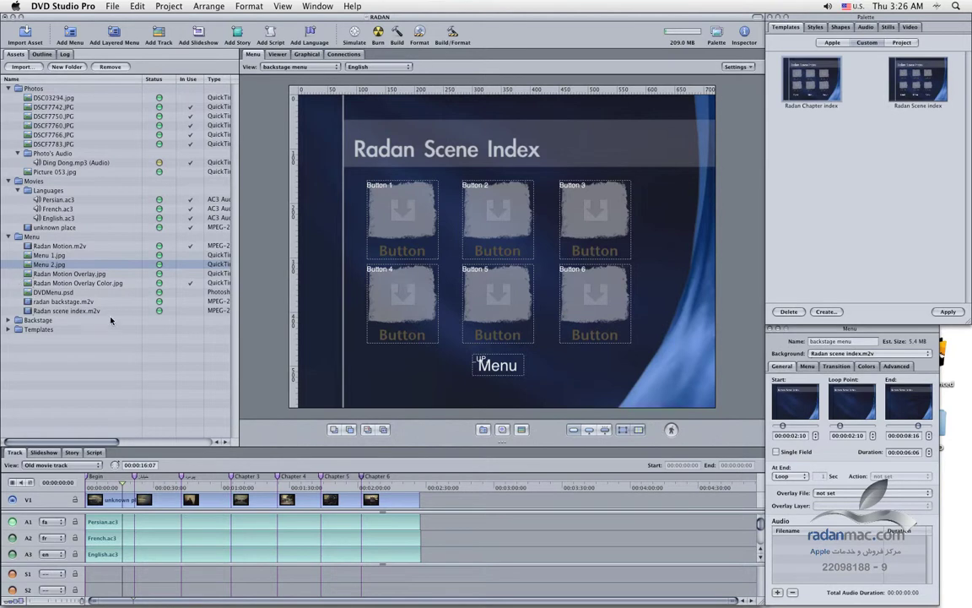
{"action": "left_click", "coordinate": [59, 302]}
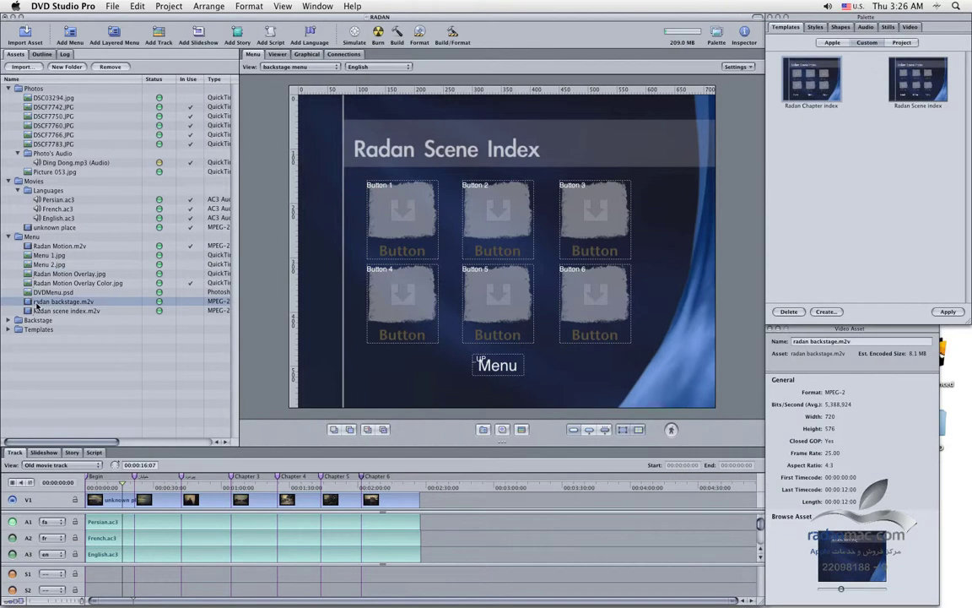
{"action": "double_click", "coordinate": [35, 304]}
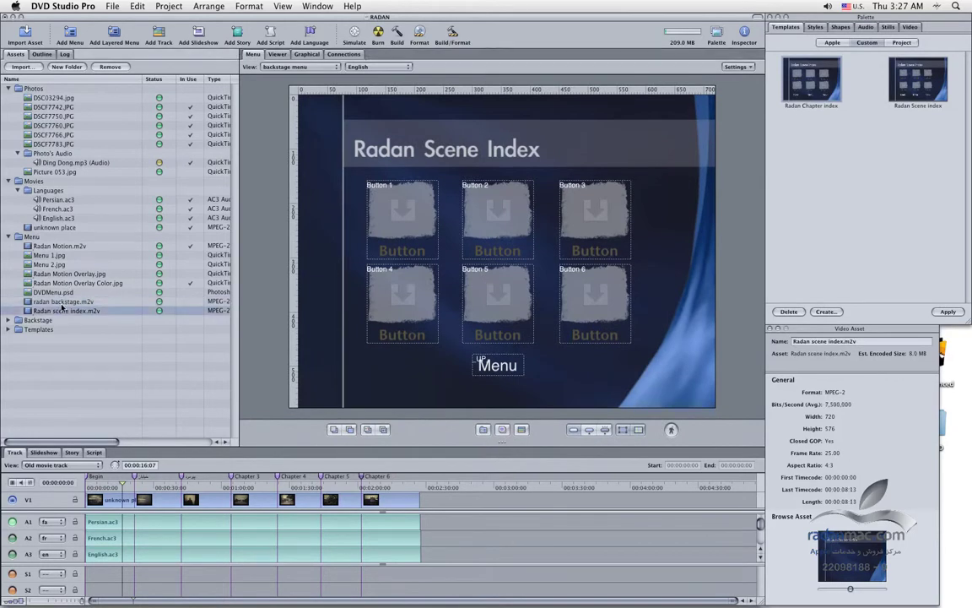
{"action": "left_click_drag", "start_coordinate": [61, 301], "coordinate": [372, 397]}
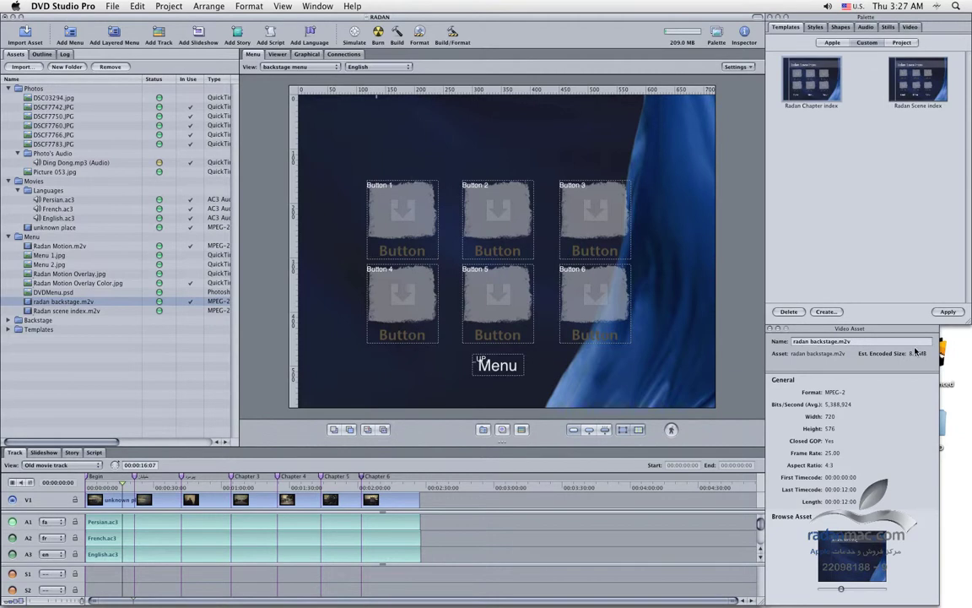
Step: Set the backstage menu's start time to 00:00:02:10 in its general properties
{"action": "left_click", "coordinate": [557, 354]}
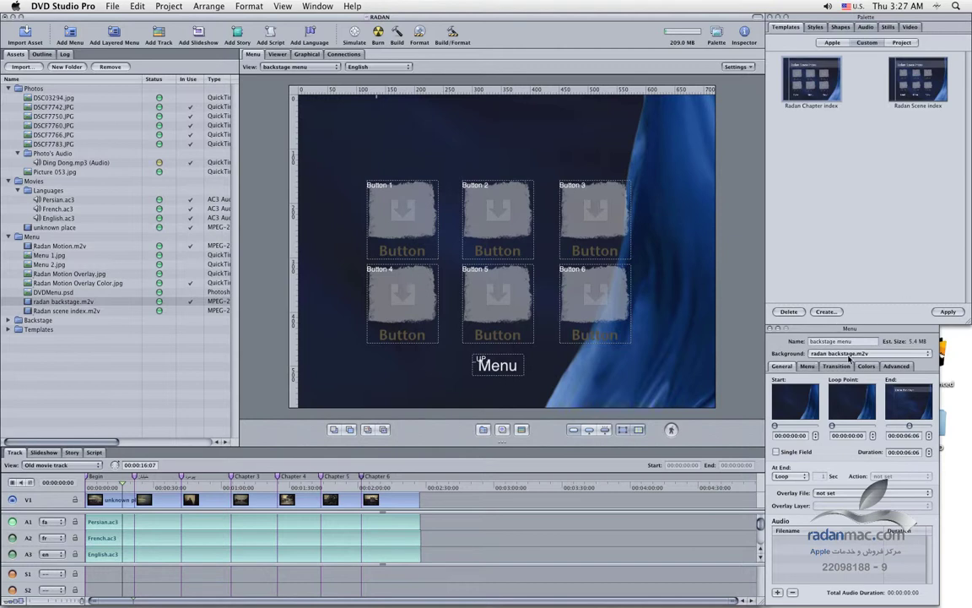
{"action": "left_click", "coordinate": [807, 366]}
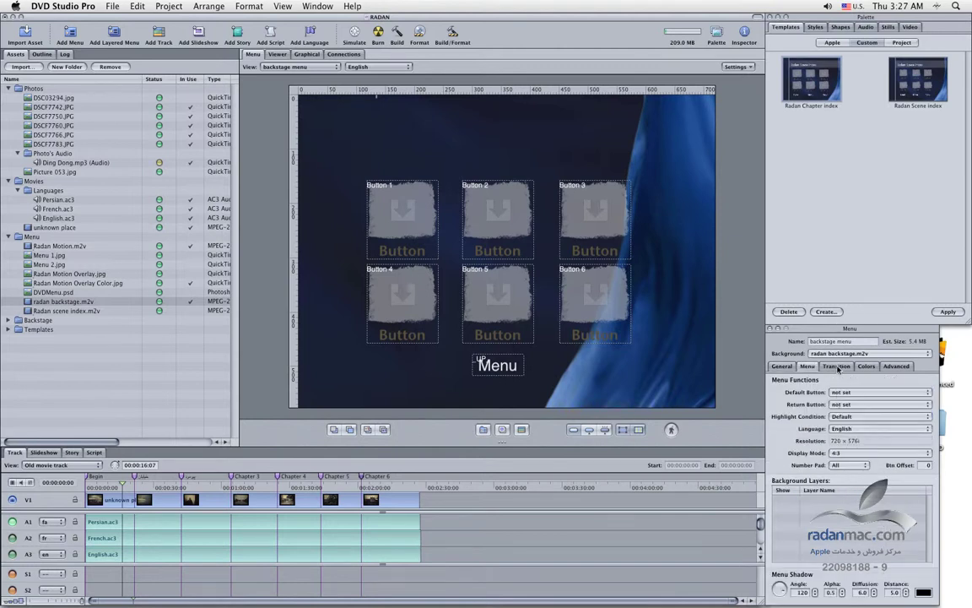
{"action": "left_click", "coordinate": [866, 366]}
{"action": "left_click", "coordinate": [781, 366]}
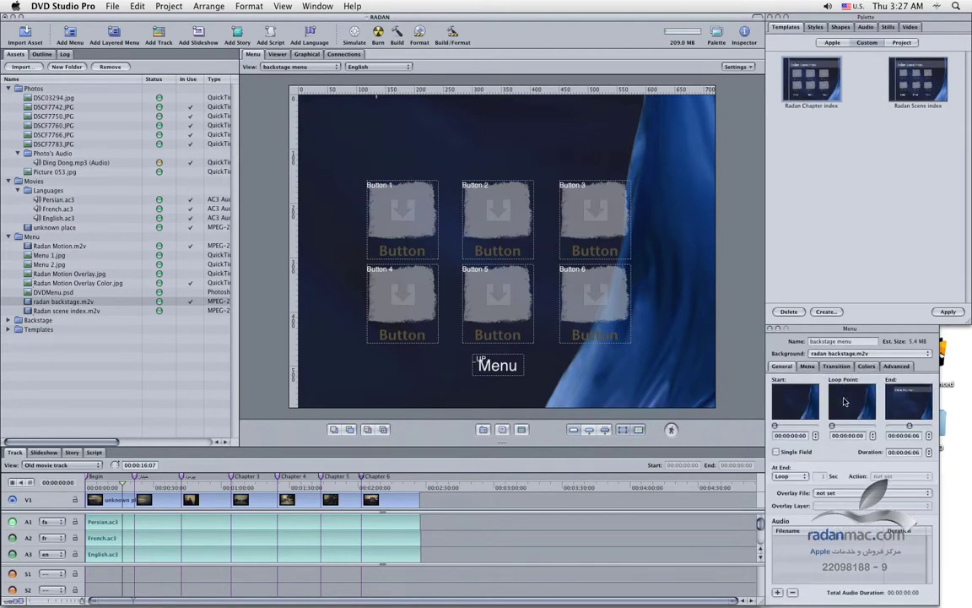
{"action": "left_click", "coordinate": [816, 434]}
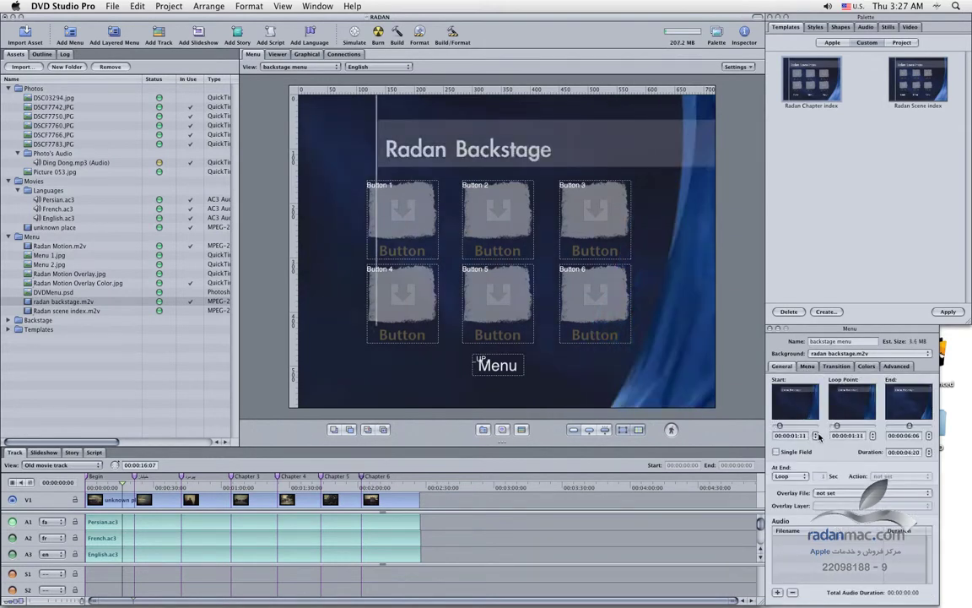
{"action": "left_click", "coordinate": [816, 435]}
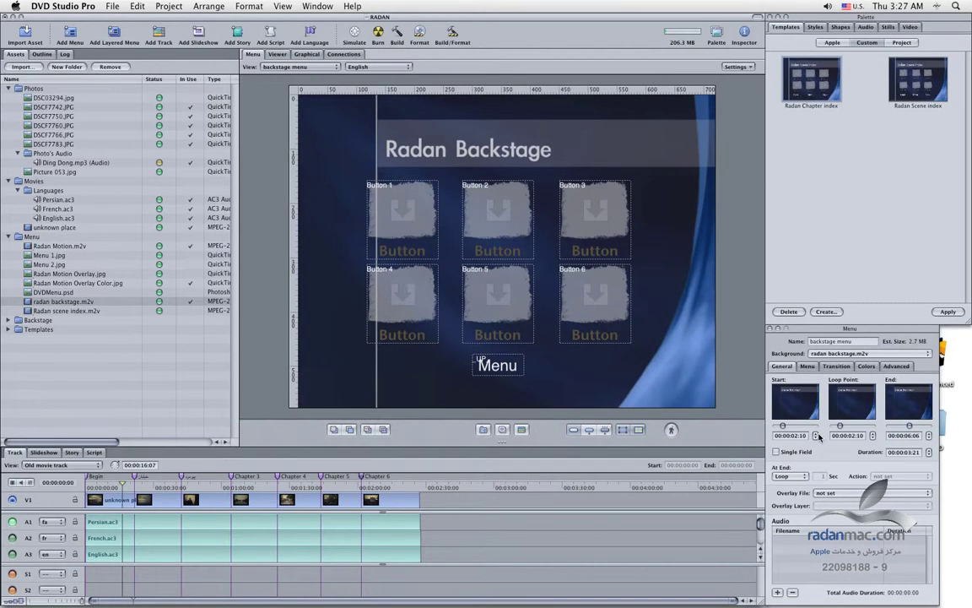
Step: Shift Button 1 and Button 2 to the right so Button 1 clears the background's vertical line
{"action": "left_click", "coordinate": [402, 218]}
{"action": "left_click_drag", "start_coordinate": [402, 219], "coordinate": [426, 213]}
{"action": "left_click_drag", "start_coordinate": [512, 213], "coordinate": [530, 217]}
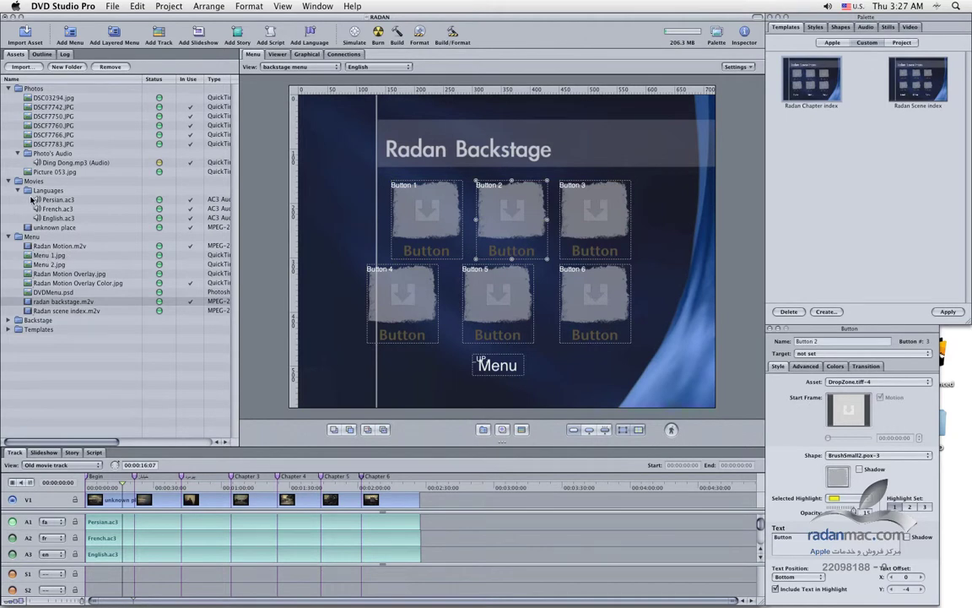
Step: Collapse the Languages asset folder, expand the Backstage folder, and delete Buttons 3, 5 and 6 from the menu
{"action": "left_click", "coordinate": [18, 190]}
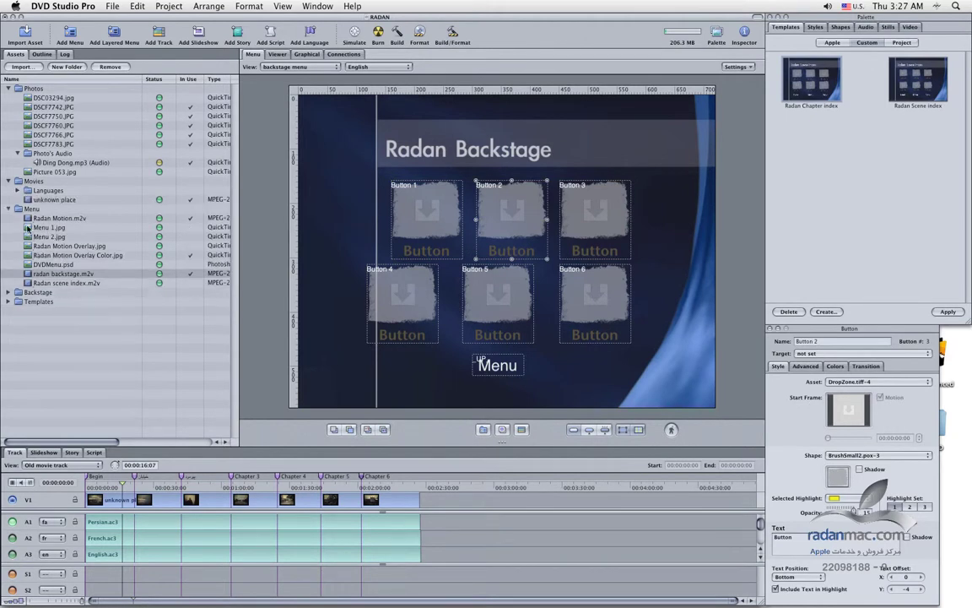
{"action": "left_click", "coordinate": [8, 292]}
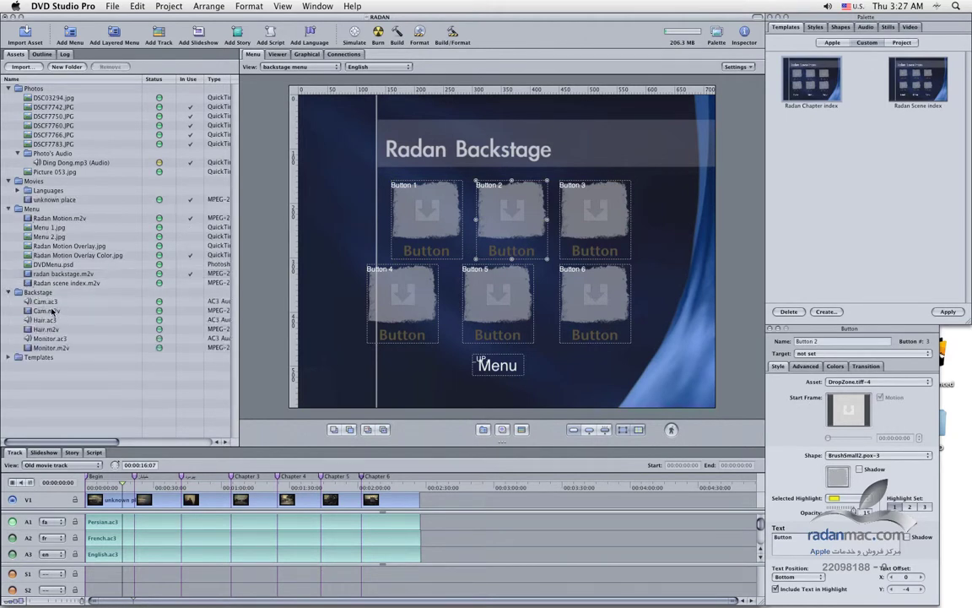
{"action": "left_click", "coordinate": [436, 299]}
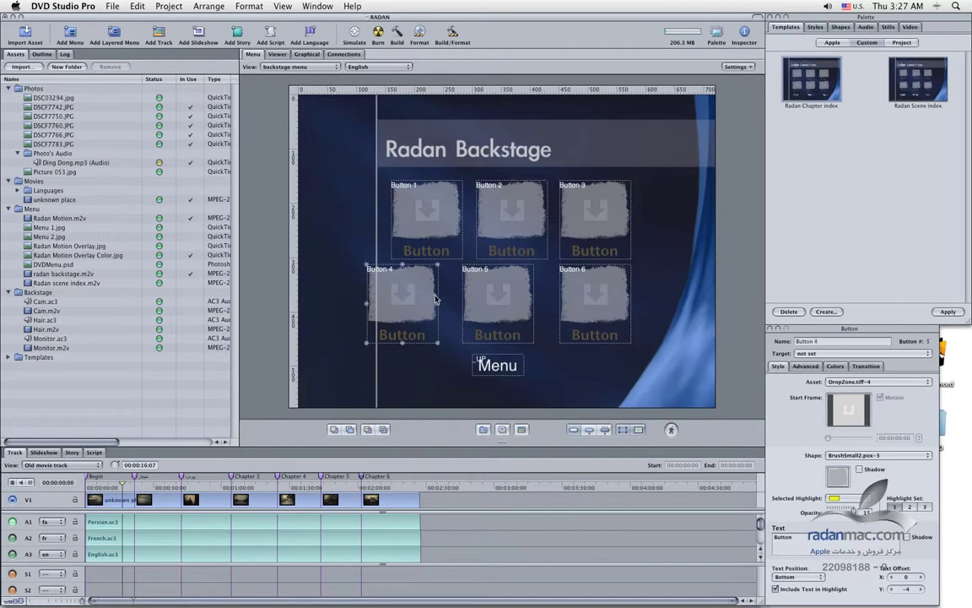
{"action": "left_click", "coordinate": [494, 300]}
{"action": "left_click", "coordinate": [581, 227], "text": "shift"}
{"action": "key", "text": "Delete"}
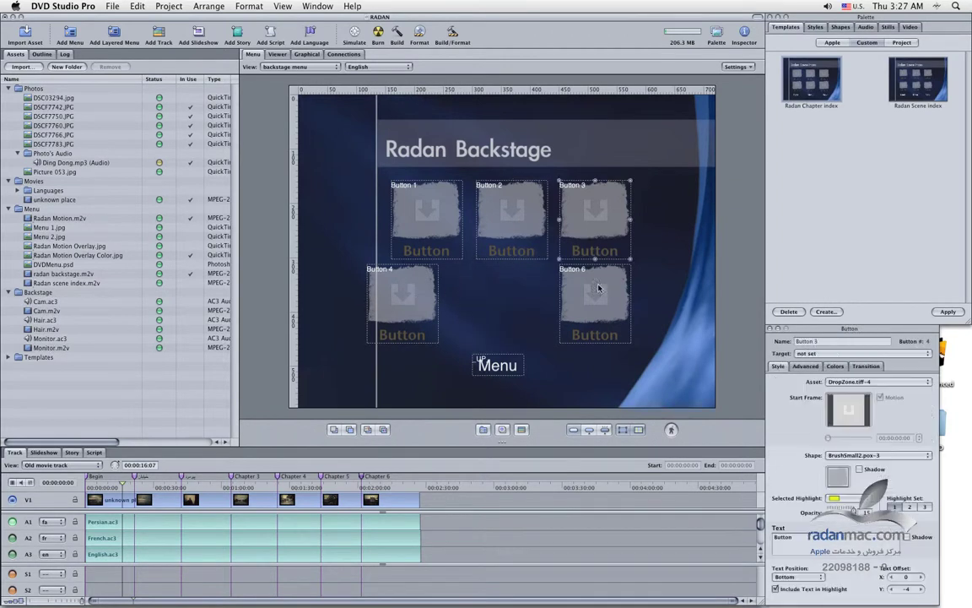
{"action": "left_click", "coordinate": [599, 301]}
{"action": "key", "text": "Delete"}
Step: Arrange Buttons 1, 2 and 4 and the Menu button in a two-by-two layout, with the Menu button below Button 2
{"action": "left_click_drag", "start_coordinate": [521, 210], "coordinate": [557, 213]}
{"action": "left_click_drag", "start_coordinate": [439, 215], "coordinate": [451, 215]}
{"action": "left_click_drag", "start_coordinate": [400, 300], "coordinate": [434, 301]}
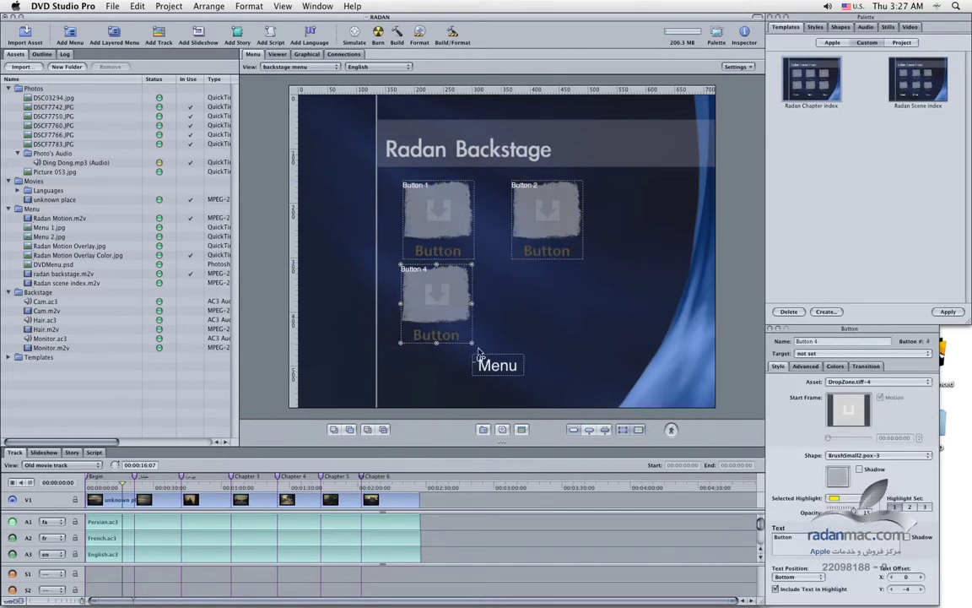
{"action": "left_click_drag", "start_coordinate": [496, 364], "coordinate": [548, 333]}
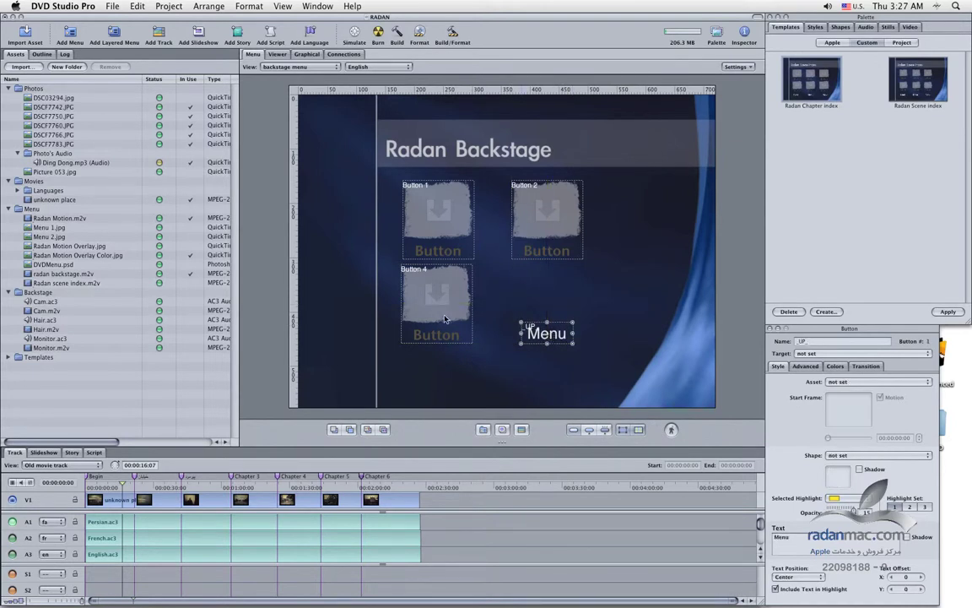
{"action": "left_click_drag", "start_coordinate": [441, 284], "coordinate": [435, 316]}
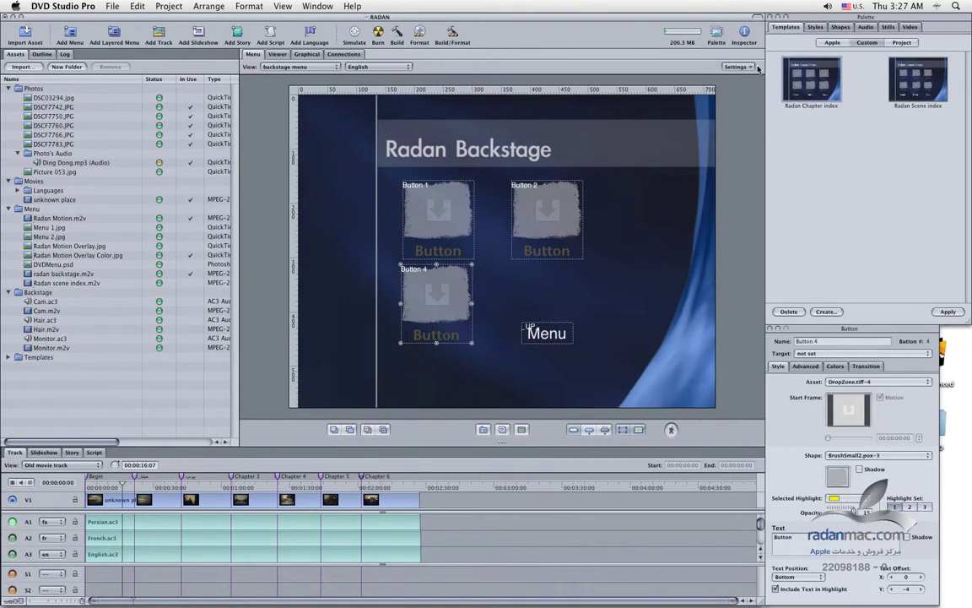
Step: Show the title safe area and move Button 4 down, keeping it inside that area
{"action": "left_click", "coordinate": [751, 67]}
{"action": "left_click", "coordinate": [680, 118]}
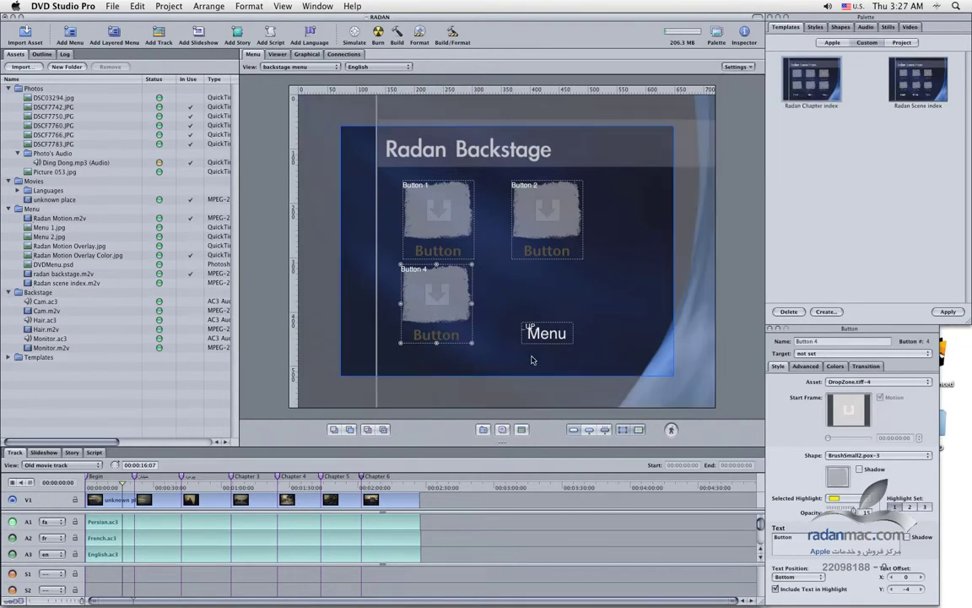
{"action": "left_click_drag", "start_coordinate": [461, 307], "coordinate": [412, 313]}
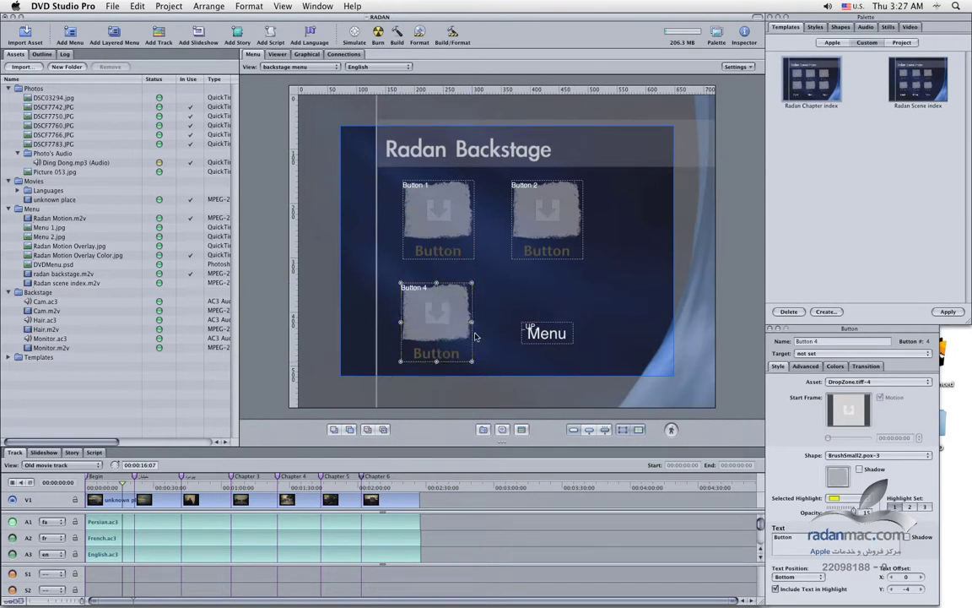
Step: Enlarge Buttons 1, 2 and 4 slightly to similar sizes and align Button 4 directly under Button 1
{"action": "left_click", "coordinate": [467, 257]}
{"action": "left_click_drag", "start_coordinate": [471, 260], "coordinate": [482, 267]}
{"action": "left_click", "coordinate": [540, 238]}
{"action": "left_click_drag", "start_coordinate": [582, 264], "coordinate": [591, 272]}
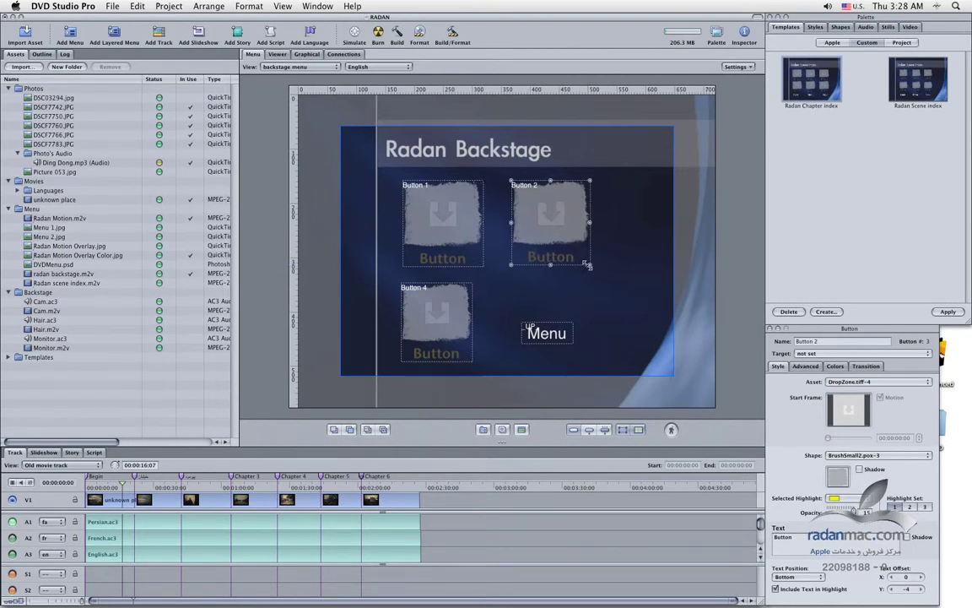
{"action": "left_click", "coordinate": [453, 303]}
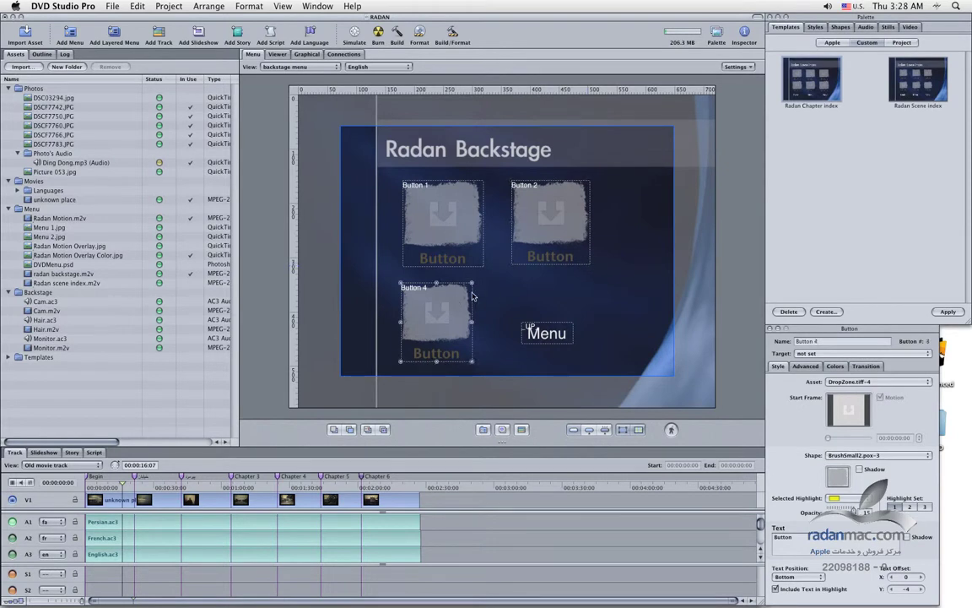
{"action": "left_click_drag", "start_coordinate": [472, 283], "coordinate": [481, 277]}
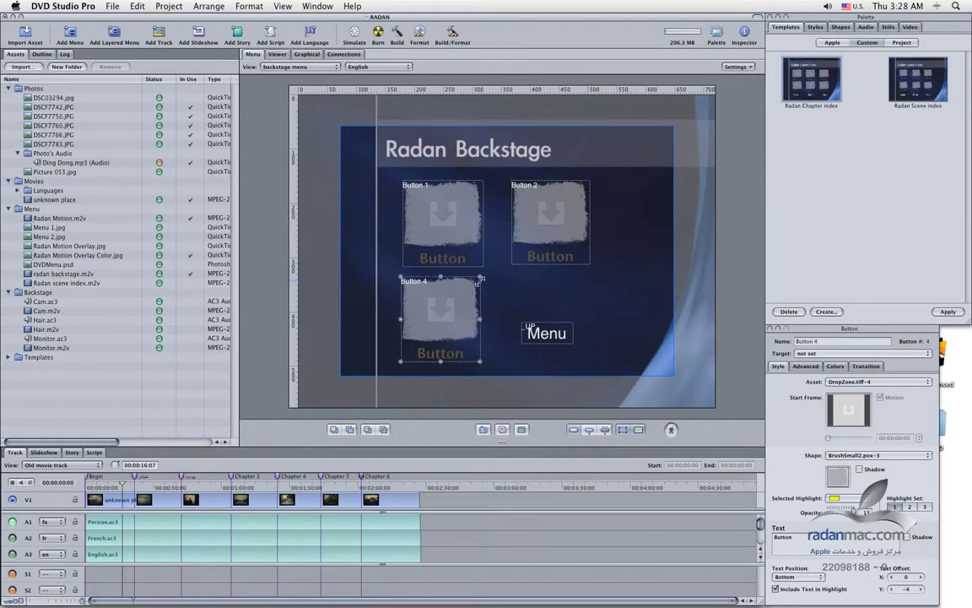
{"action": "left_click_drag", "start_coordinate": [386, 292], "coordinate": [389, 295]}
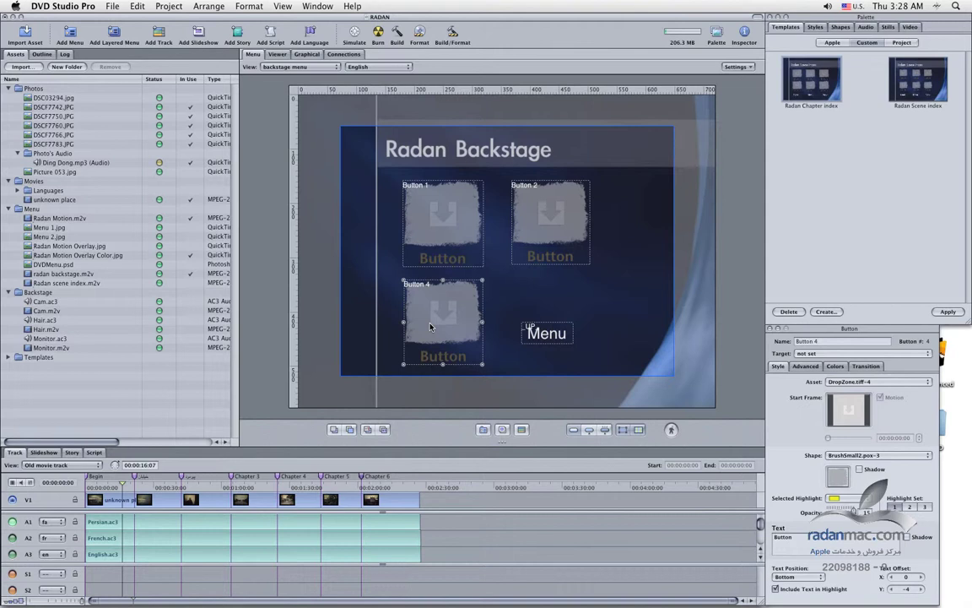
Step: Move the Menu button down level with Button 4's lower edge and hide the title safe area
{"action": "left_click", "coordinate": [558, 340]}
{"action": "left_click_drag", "start_coordinate": [562, 341], "coordinate": [566, 364]}
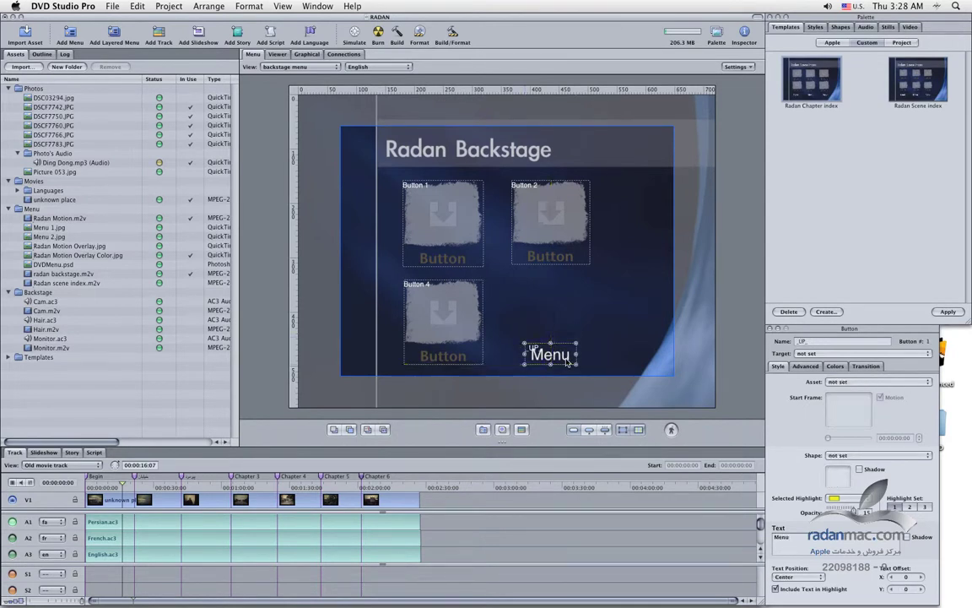
{"action": "left_click", "coordinate": [589, 313]}
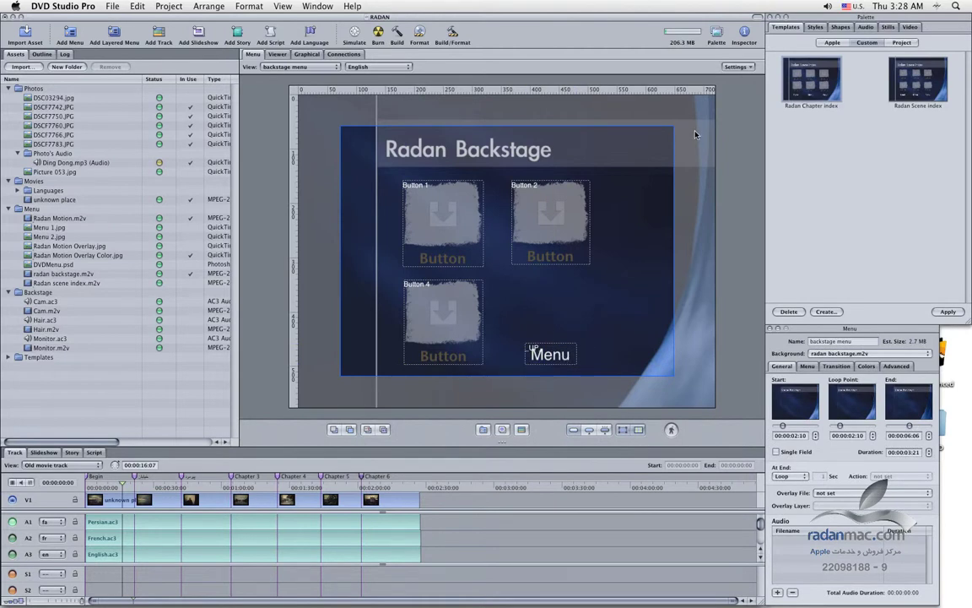
{"action": "left_click", "coordinate": [737, 66]}
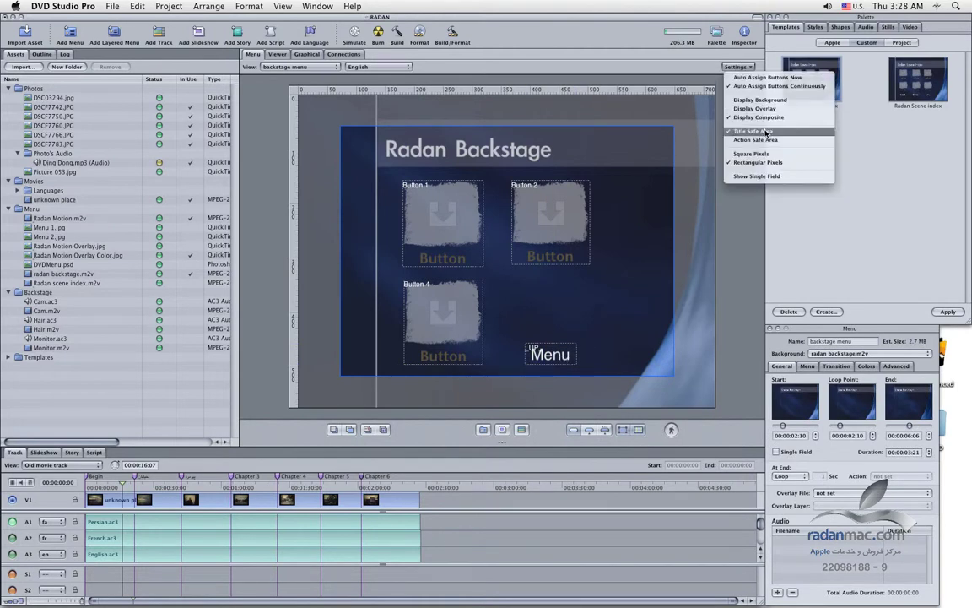
{"action": "left_click", "coordinate": [679, 119]}
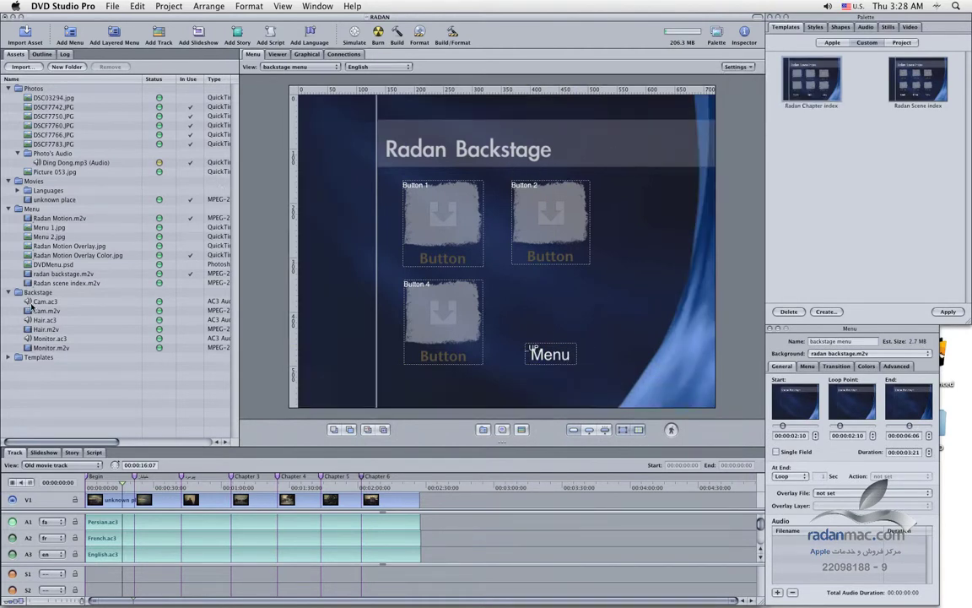
Step: Assign Cam.m2v to Button 1, Hair.m2v to Button 2 and Monitor.m2v to Button 4 as their thumbnail videos
{"action": "left_click_drag", "start_coordinate": [30, 313], "coordinate": [433, 228]}
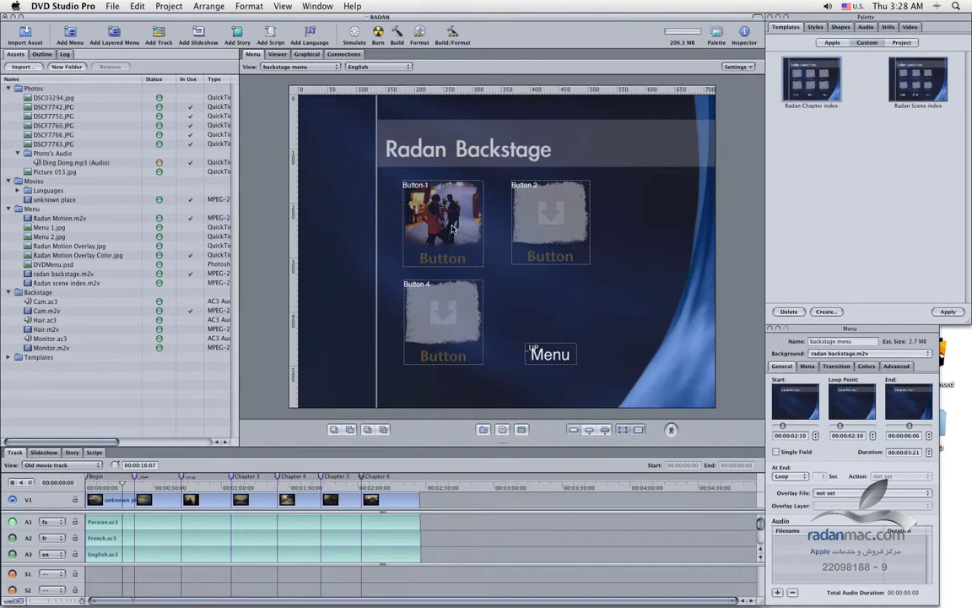
{"action": "left_click_drag", "start_coordinate": [48, 329], "coordinate": [549, 221]}
{"action": "left_click_drag", "start_coordinate": [53, 348], "coordinate": [454, 327]}
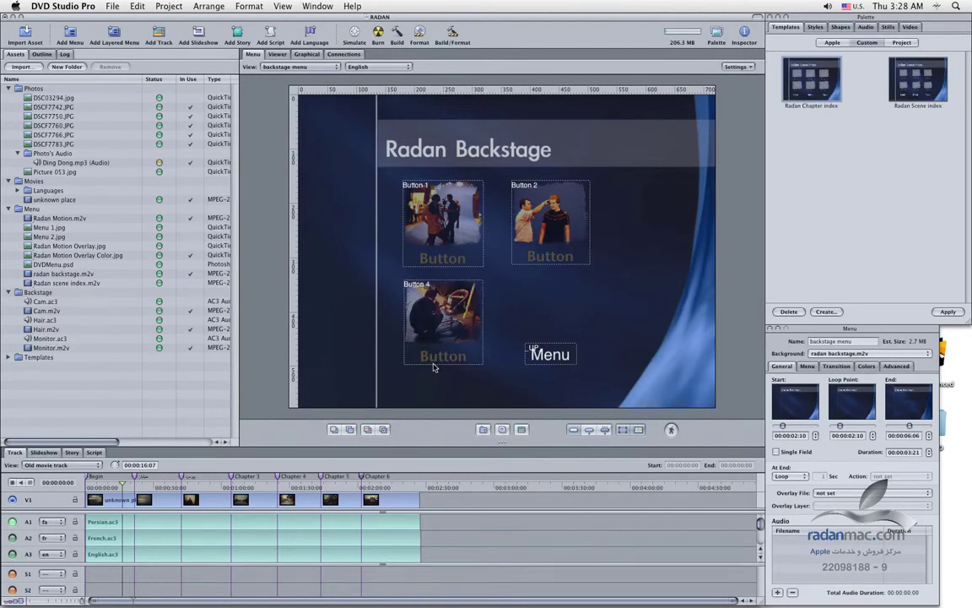
Step: Set the button label texts to Monitor for Button 4, Hair for Button 2 and Camera for Button 1
{"action": "left_click", "coordinate": [413, 311]}
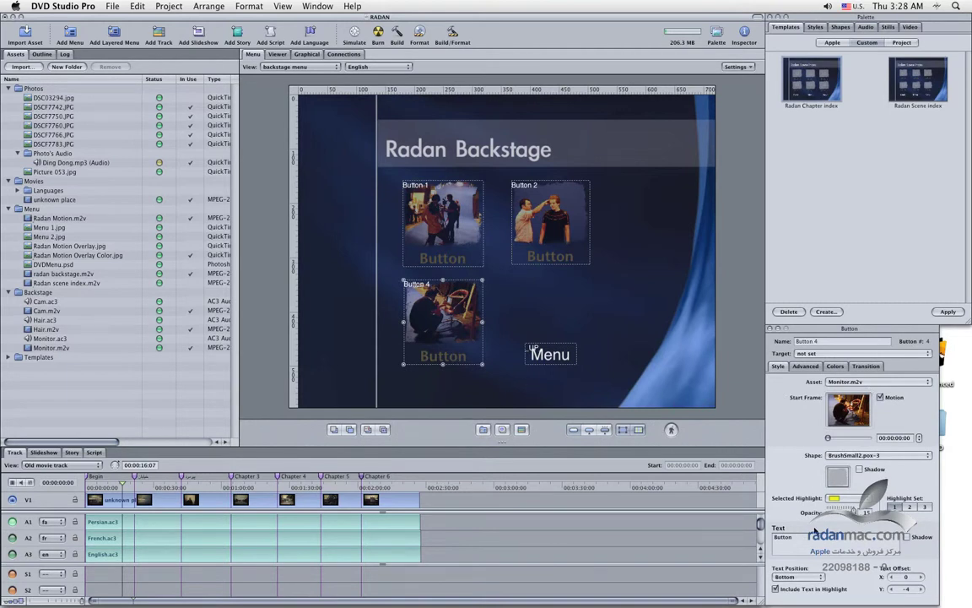
{"action": "double_click", "coordinate": [820, 537]}
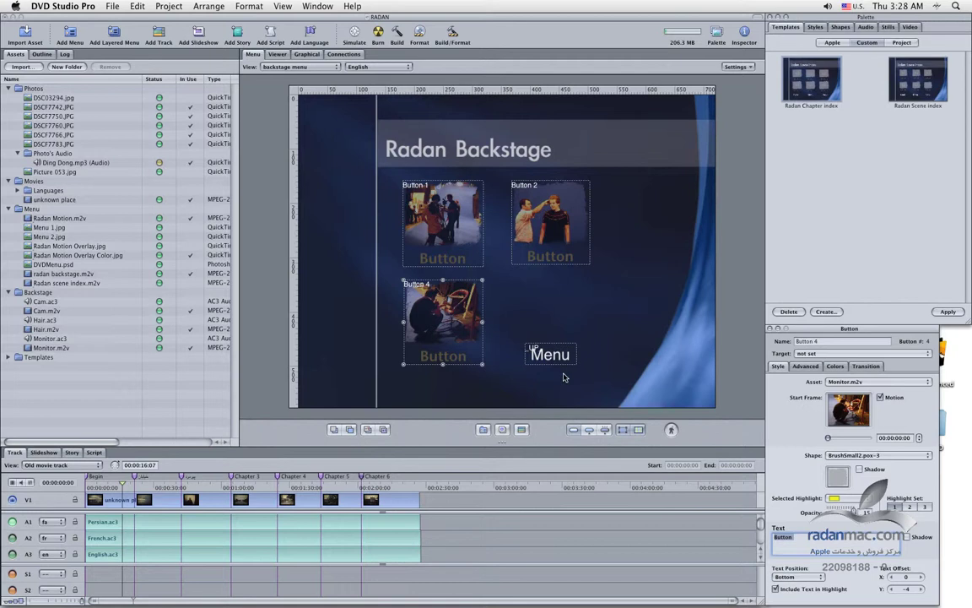
{"action": "type", "text": "Monitor"}
{"action": "left_click", "coordinate": [562, 224]}
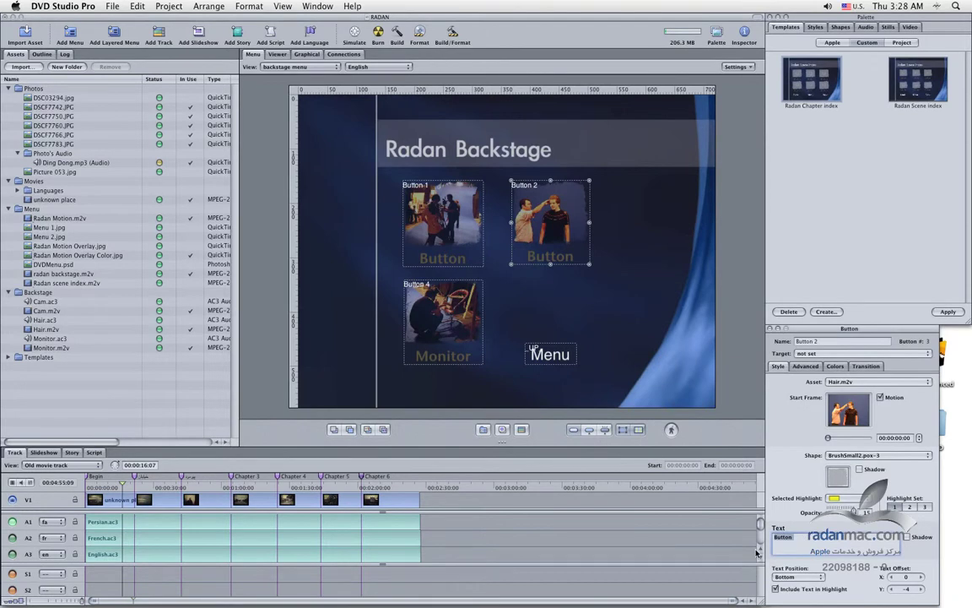
{"action": "type", "text": "Hair"}
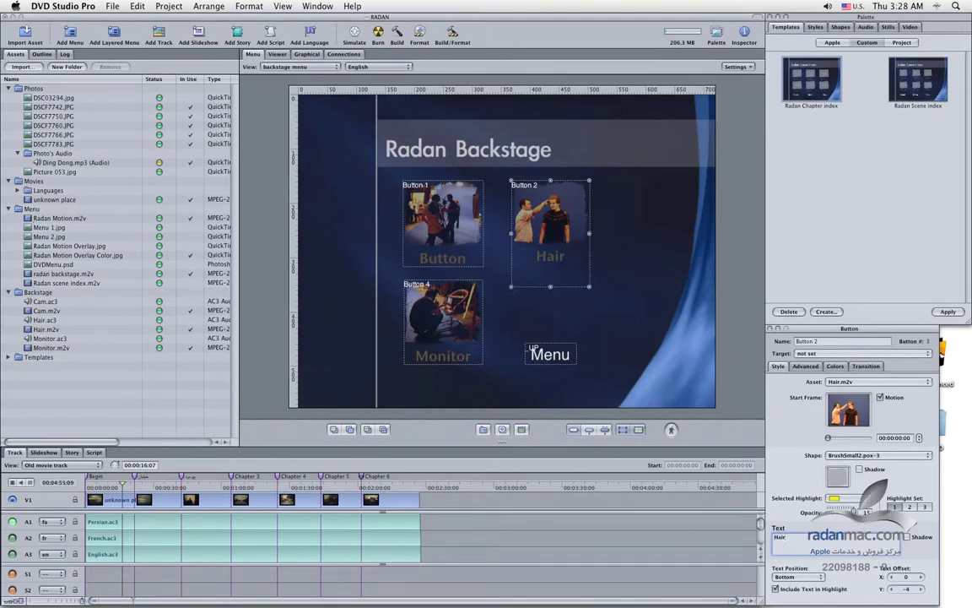
{"action": "left_click", "coordinate": [407, 238]}
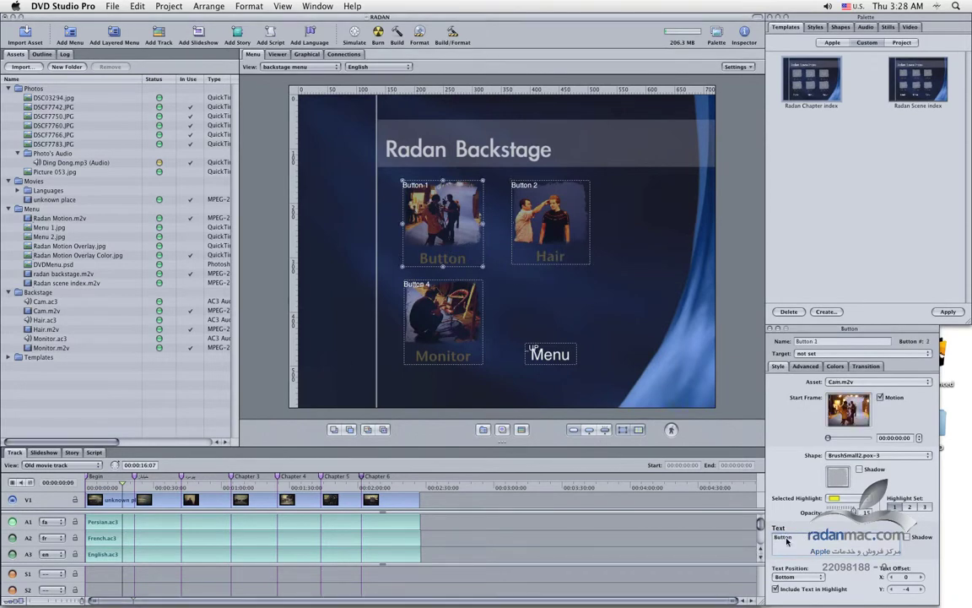
{"action": "type", "text": "Camera"}
Step: Show the project outline and run a brief simulation of the disc's main menu
{"action": "left_click", "coordinate": [42, 54]}
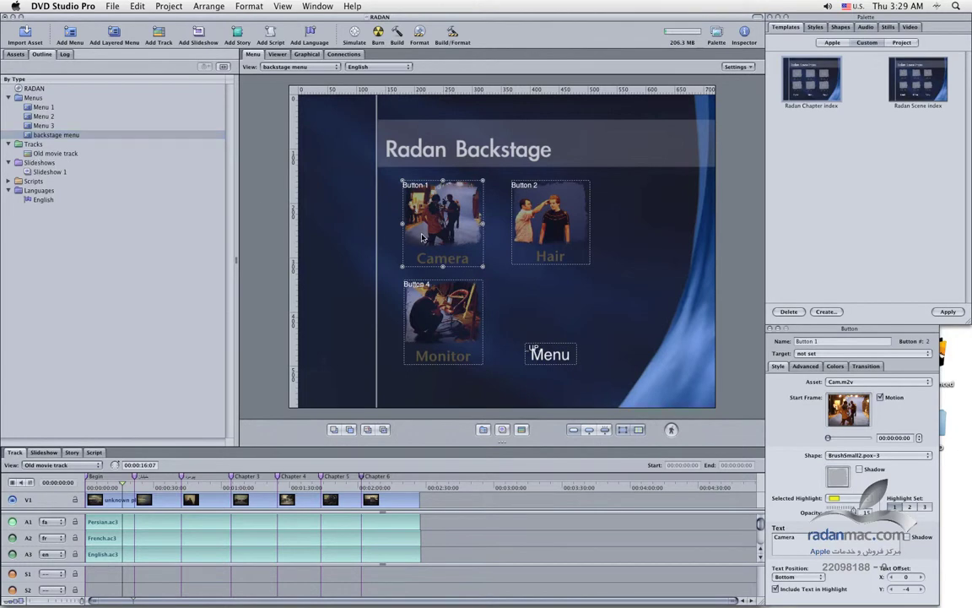
{"action": "left_click", "coordinate": [355, 34]}
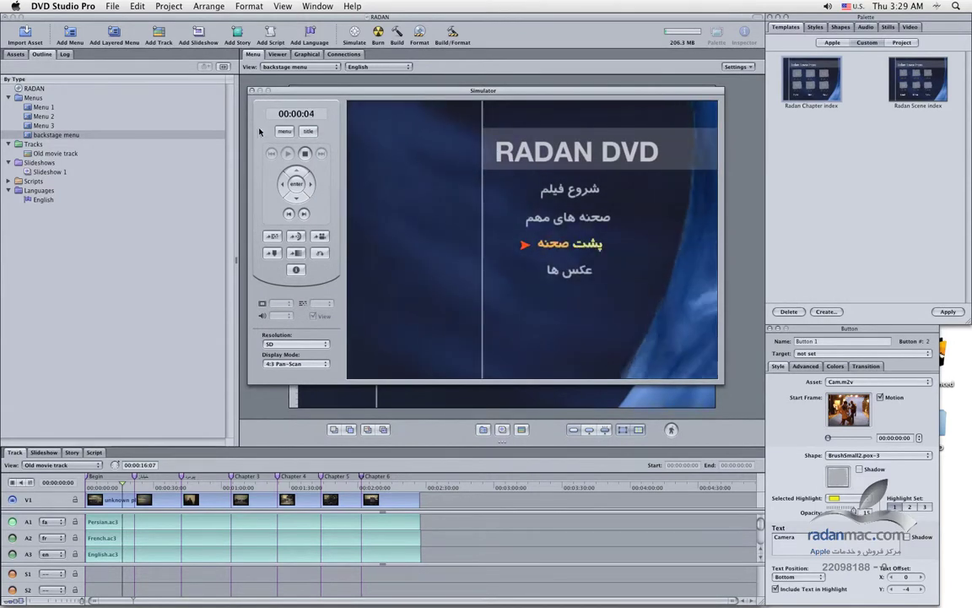
{"action": "key", "text": "super+w"}
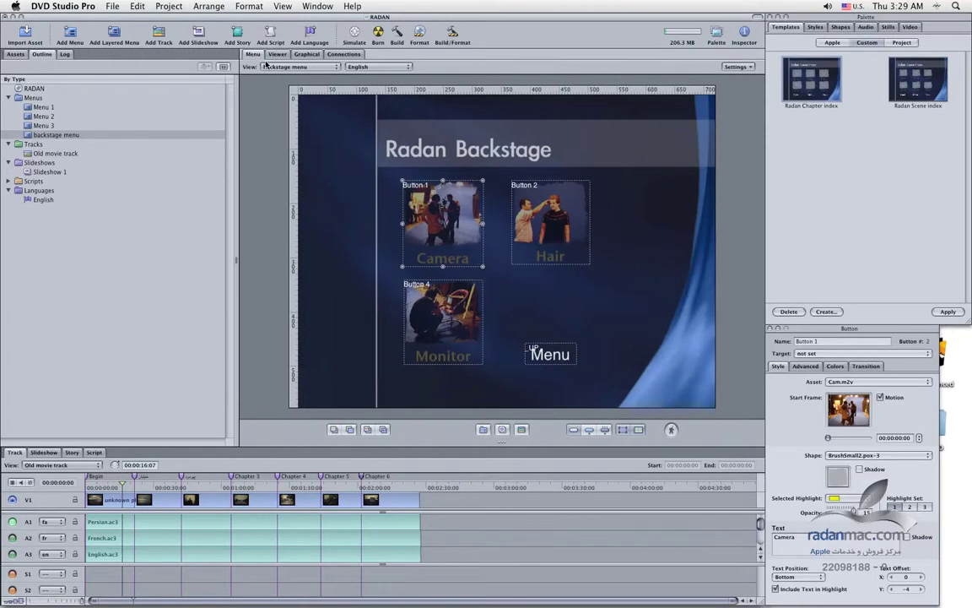
Step: In Menu 1, connect the third button (پشت صحنه) to the backstage menu
{"action": "left_click", "coordinate": [28, 108]}
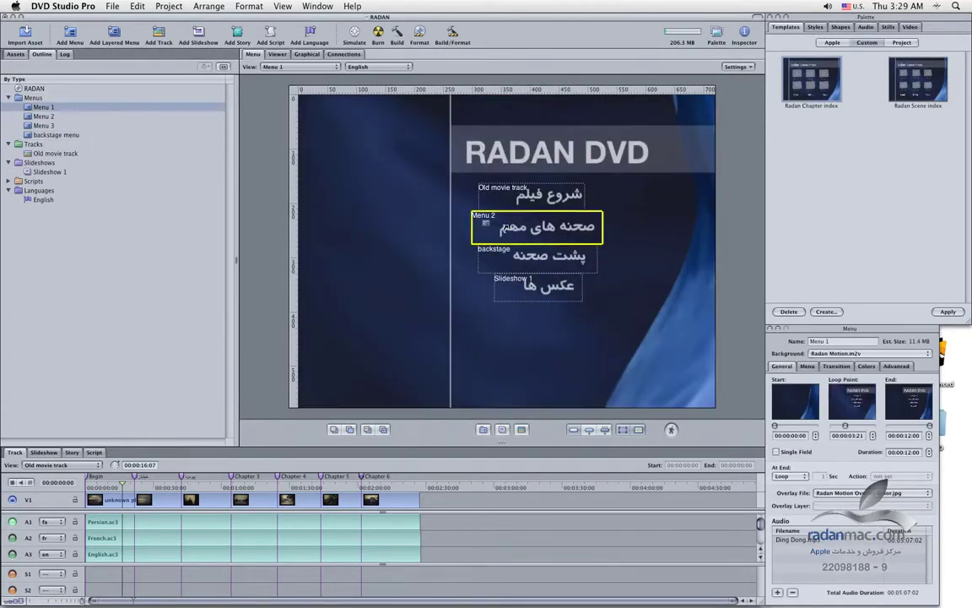
{"action": "left_click_drag", "start_coordinate": [557, 263], "coordinate": [558, 261]}
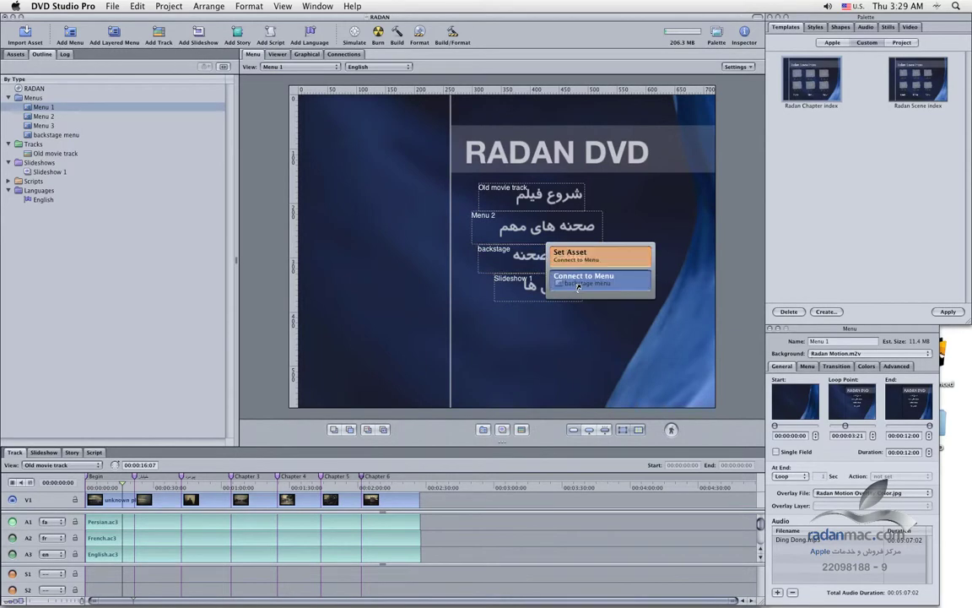
{"action": "left_click", "coordinate": [581, 287]}
Step: Simulate the disc, enter the backstage menu from the main menu and try its Monitor, Menu and Camera buttons
{"action": "left_click", "coordinate": [355, 36]}
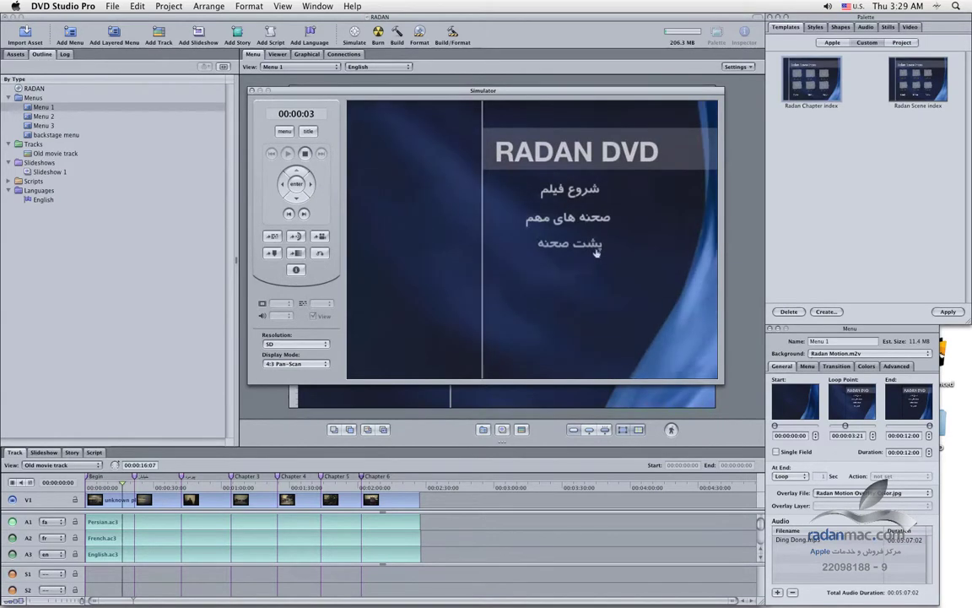
{"action": "left_click", "coordinate": [596, 249]}
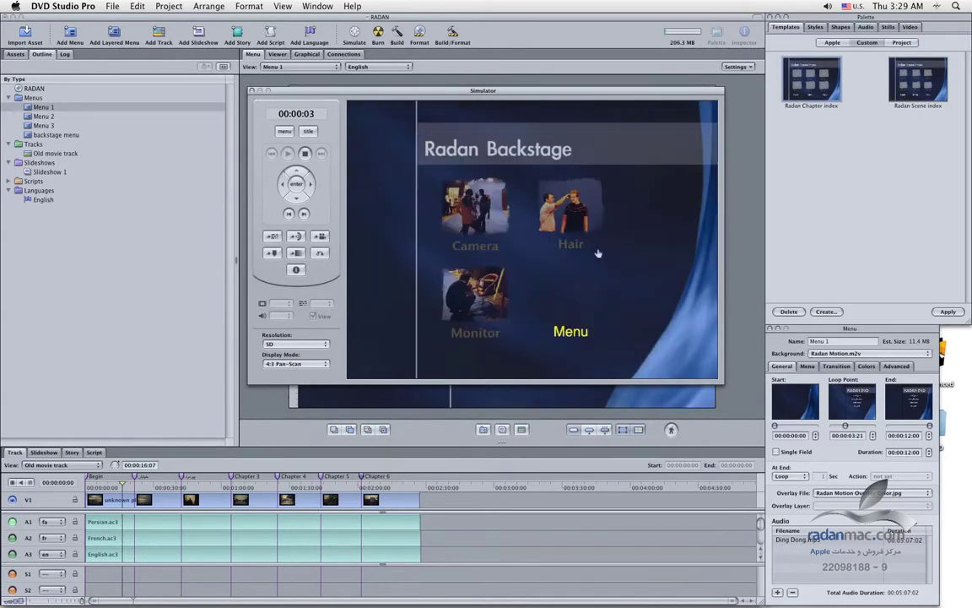
{"action": "left_click", "coordinate": [469, 299]}
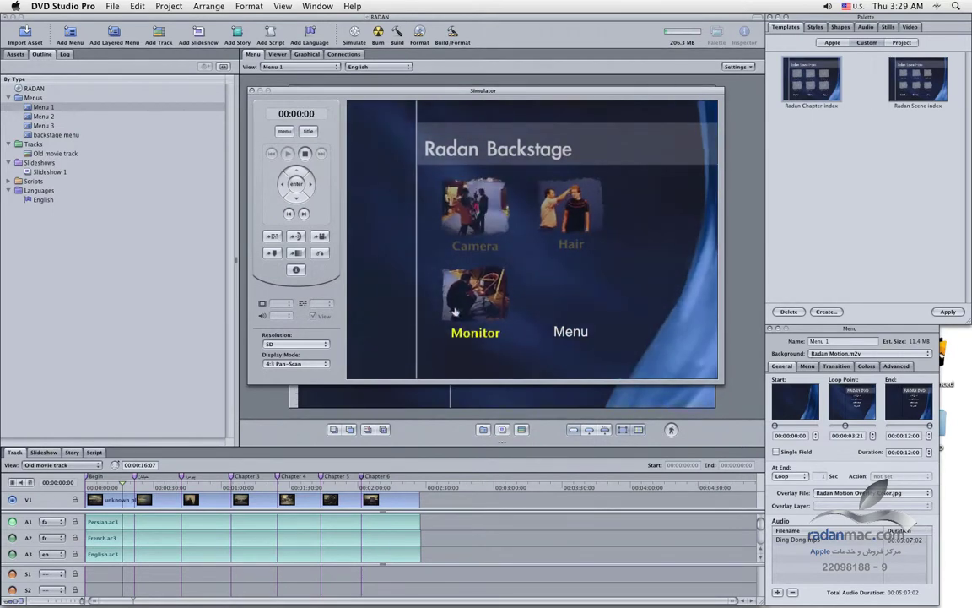
{"action": "left_click", "coordinate": [545, 332]}
{"action": "left_click", "coordinate": [437, 195]}
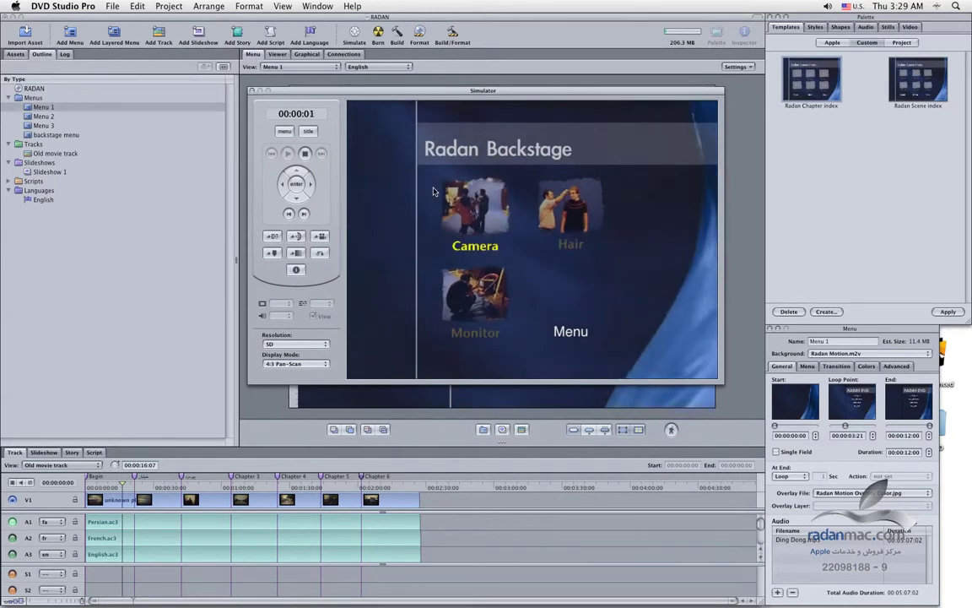
{"action": "left_click", "coordinate": [250, 90]}
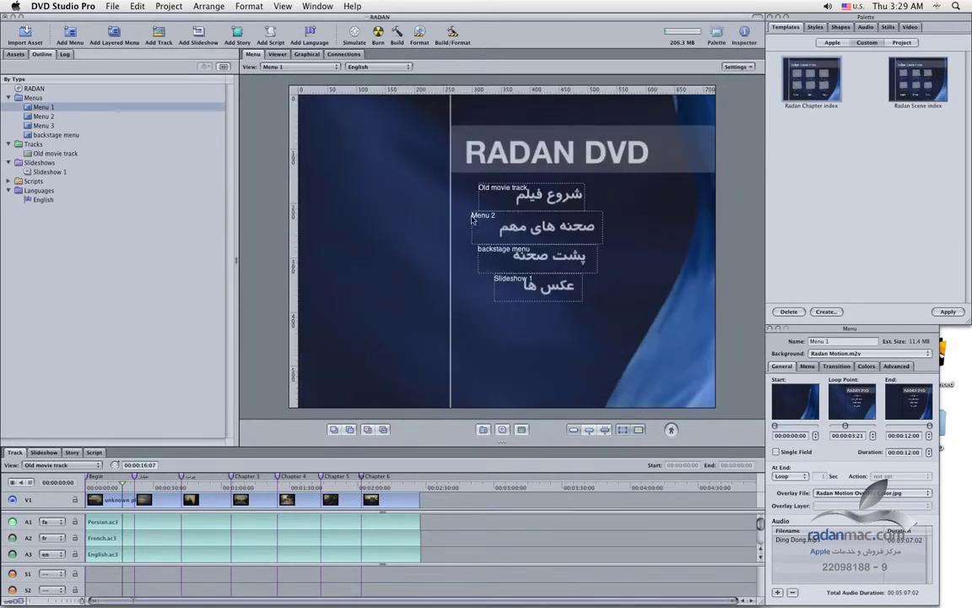
Step: Check the backstage button's target in Menu 1 and look through the backstage menu's general, menu, transition, colour and advanced properties
{"action": "left_click", "coordinate": [553, 265]}
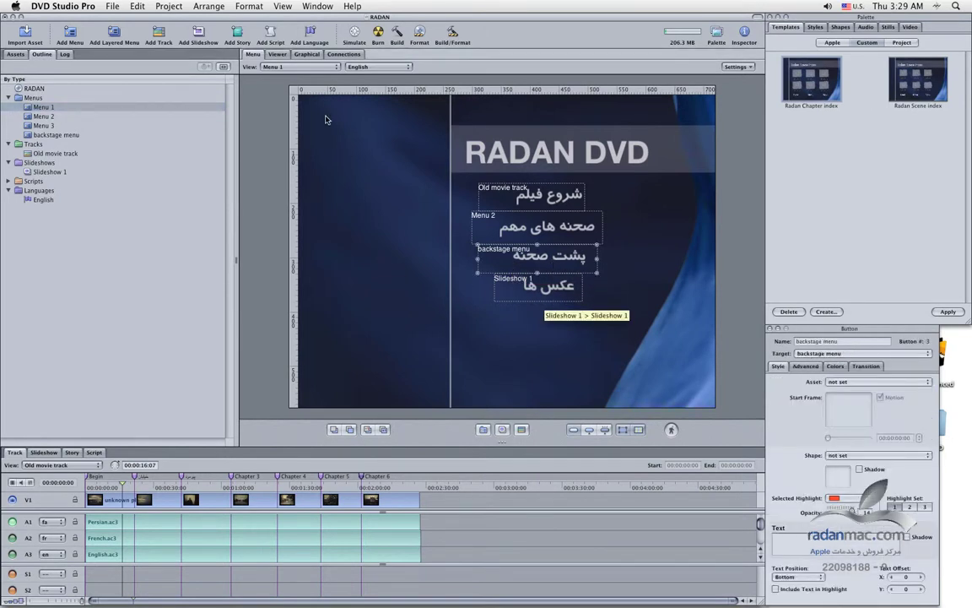
{"action": "left_click", "coordinate": [52, 135]}
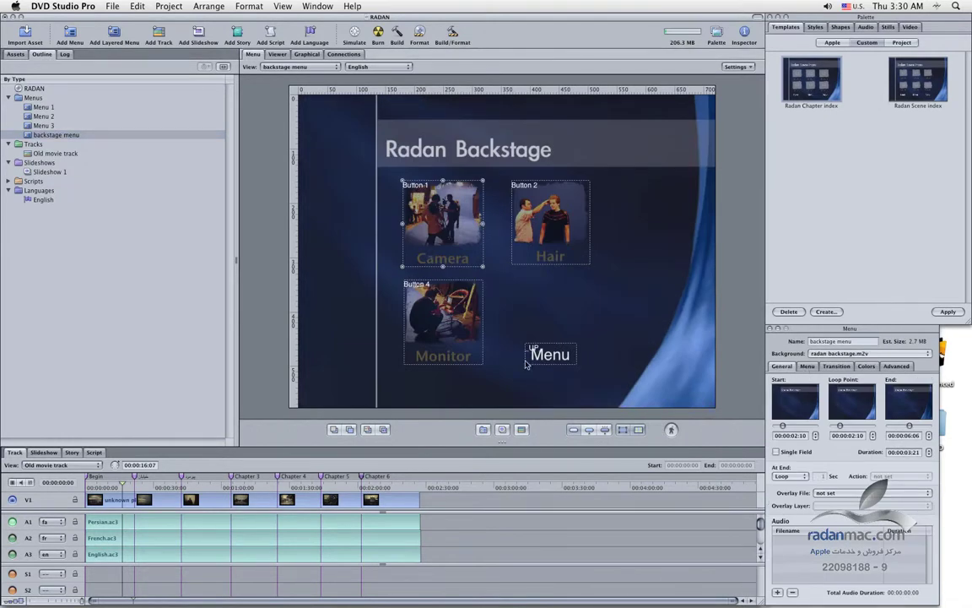
{"action": "left_click", "coordinate": [643, 347]}
{"action": "left_click", "coordinate": [808, 366]}
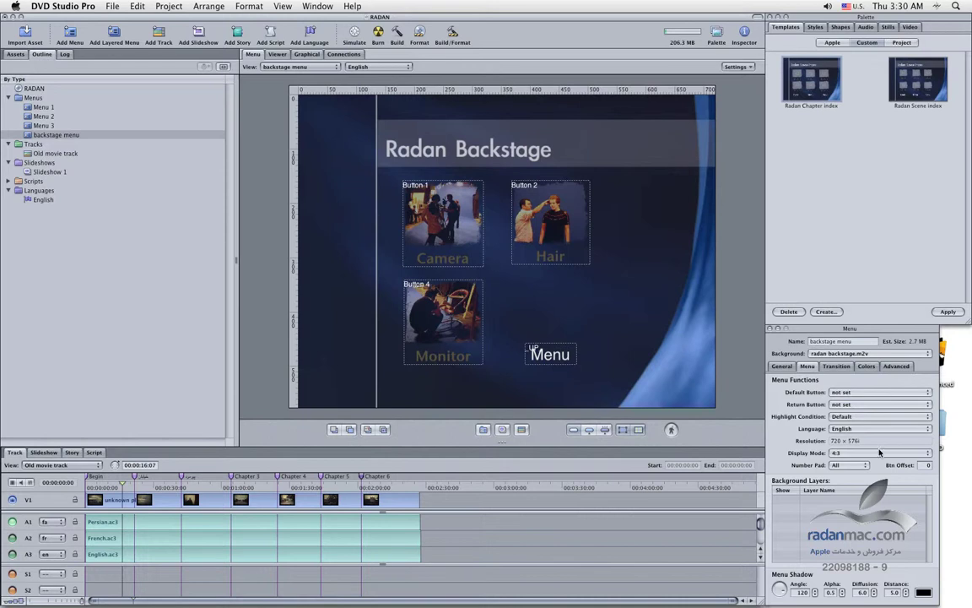
{"action": "left_click", "coordinate": [896, 367]}
{"action": "left_click", "coordinate": [774, 366]}
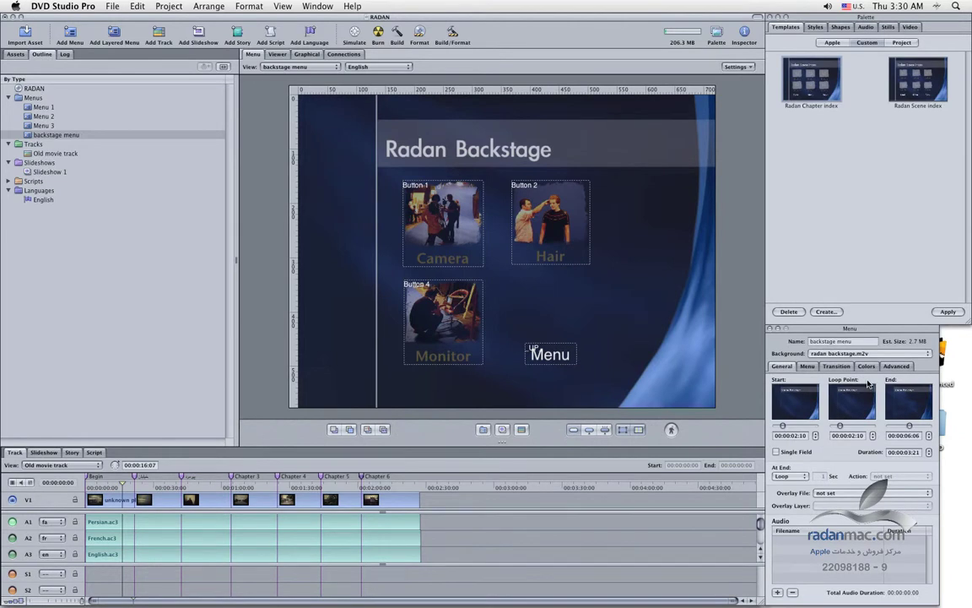
{"action": "left_click", "coordinate": [897, 355]}
{"action": "left_click", "coordinate": [807, 366]}
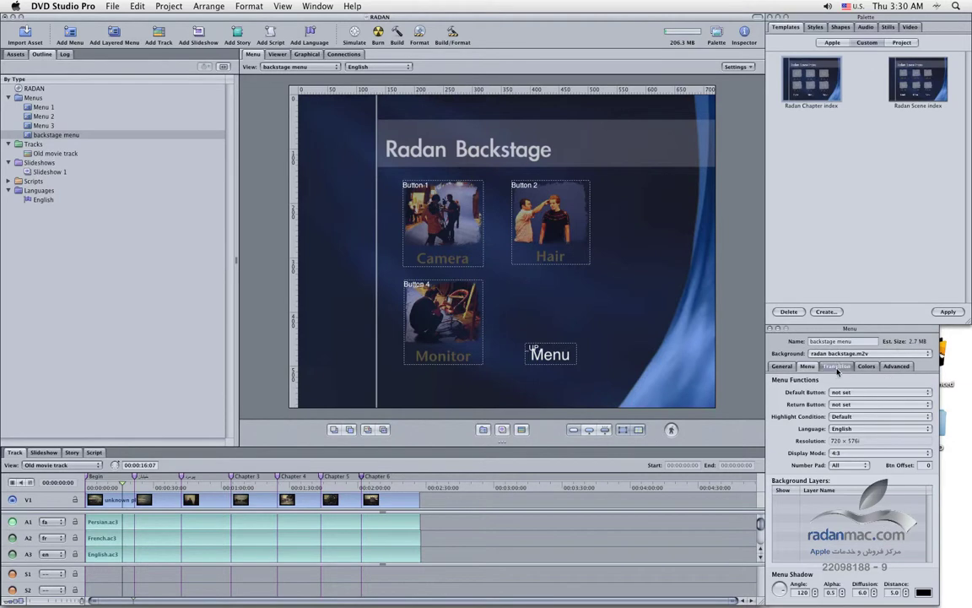
{"action": "left_click", "coordinate": [836, 366]}
{"action": "left_click", "coordinate": [866, 367]}
{"action": "left_click", "coordinate": [896, 367]}
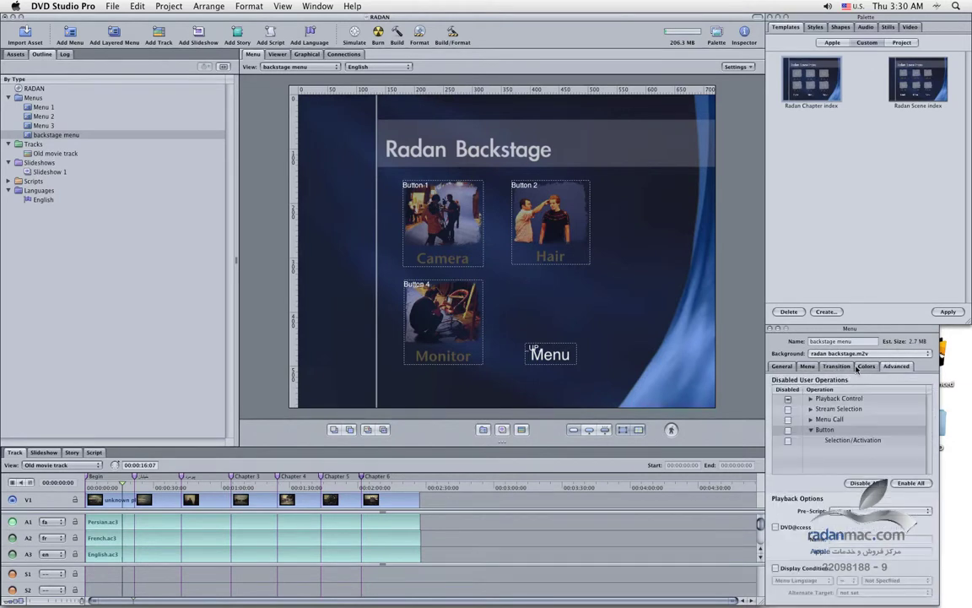
{"action": "left_click", "coordinate": [781, 366]}
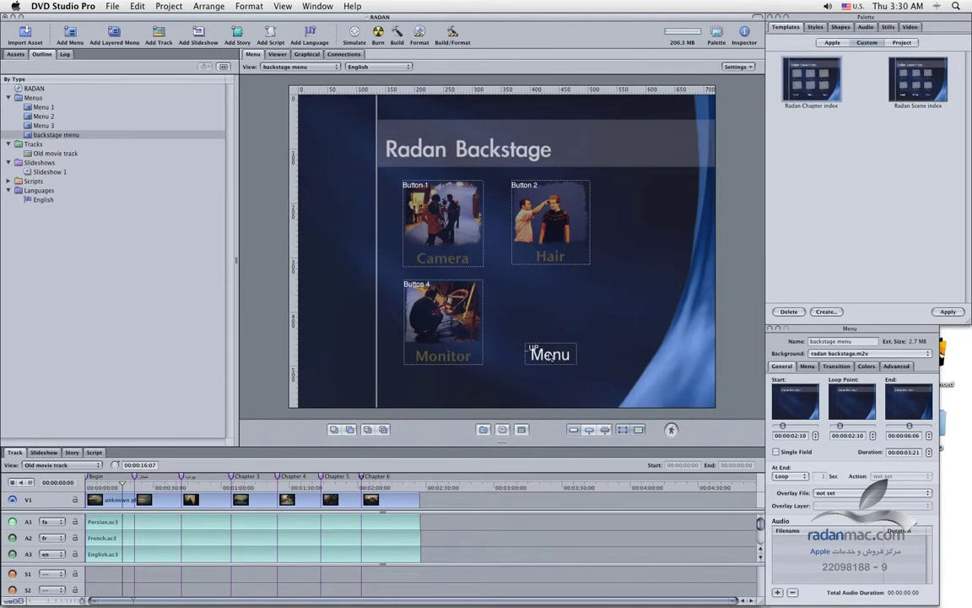
Step: In the backstage menu, link the Menu button to Menu 1 and create a connected track from Cam.m2v for Button 1
{"action": "left_click_drag", "start_coordinate": [46, 108], "coordinate": [549, 347]}
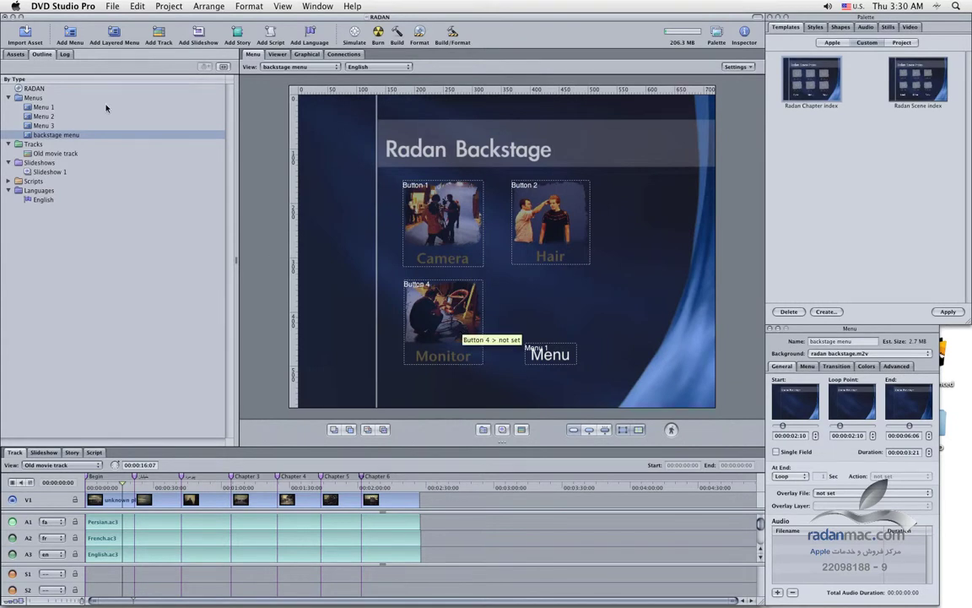
{"action": "left_click", "coordinate": [15, 54]}
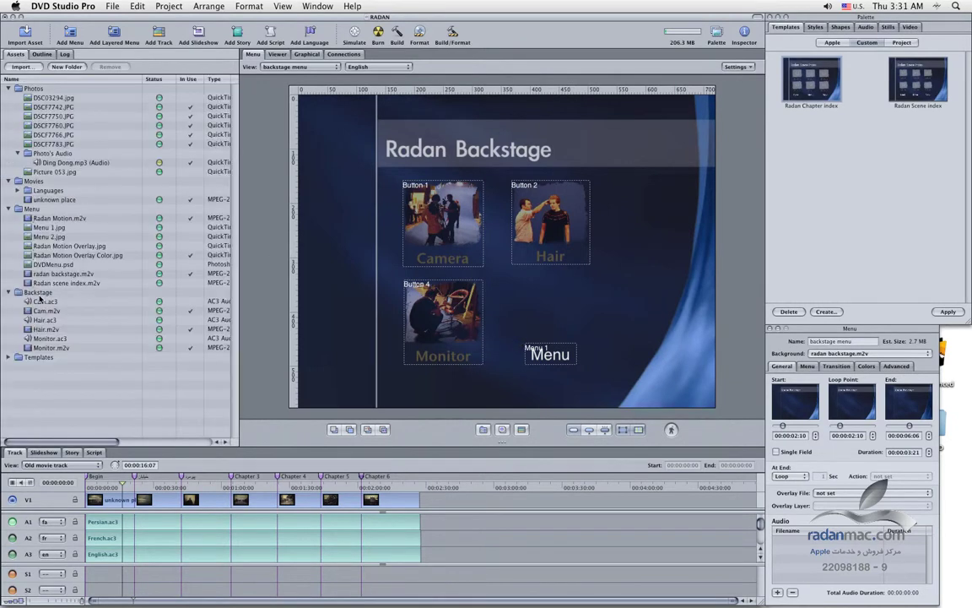
{"action": "left_click_drag", "start_coordinate": [43, 312], "coordinate": [563, 202]}
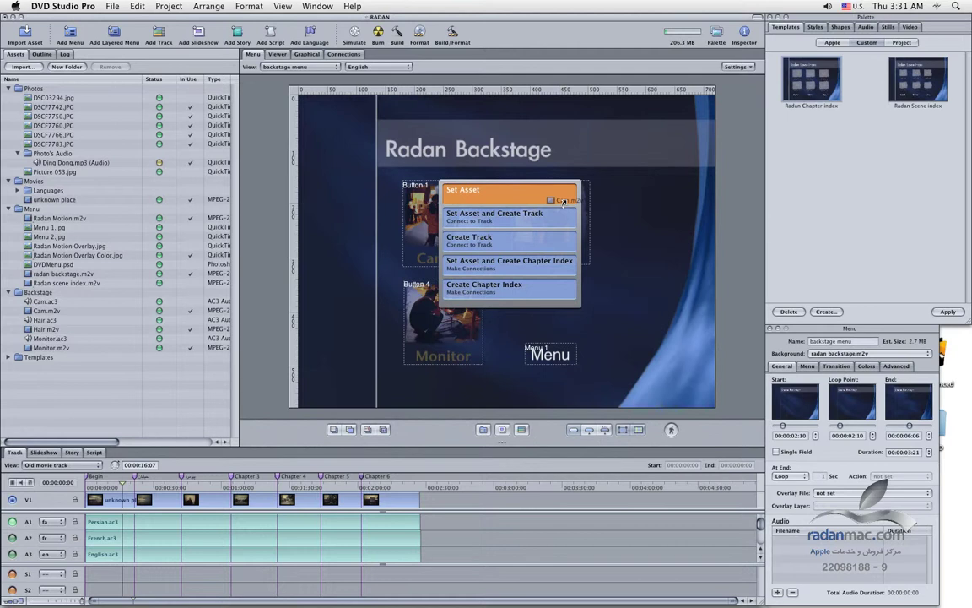
{"action": "left_click_drag", "start_coordinate": [564, 202], "coordinate": [559, 216]}
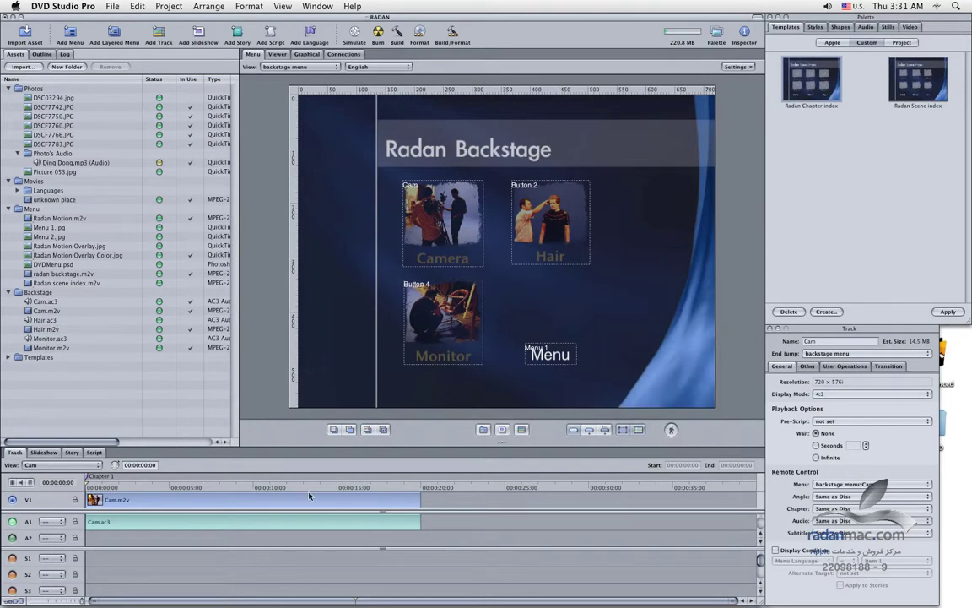
Step: Create connected tracks from Hair.m2v for Button 2 and from Monitor.m2v for Button 4
{"action": "left_click_drag", "start_coordinate": [46, 299], "coordinate": [663, 238]}
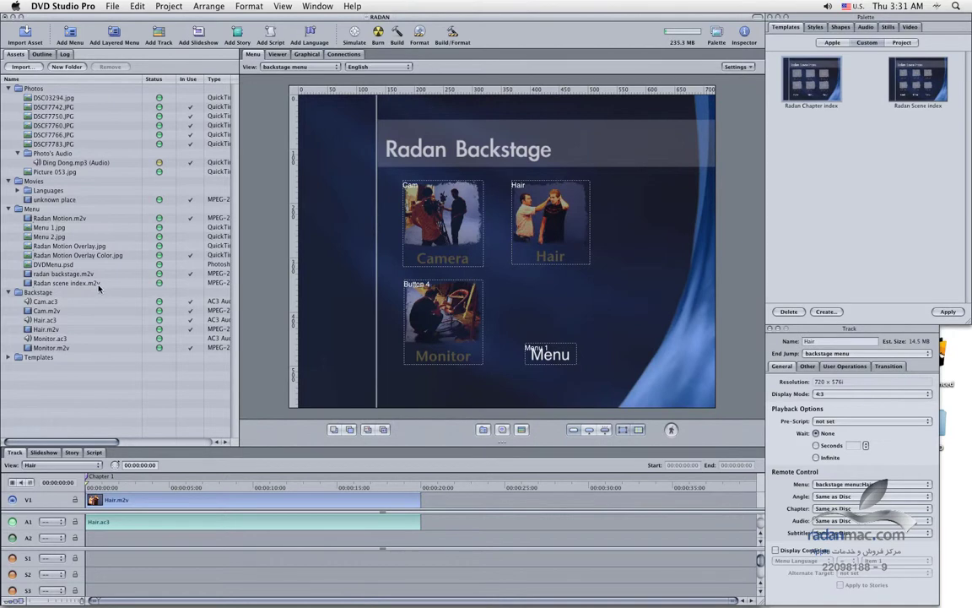
{"action": "left_click_drag", "start_coordinate": [50, 353], "coordinate": [558, 363]}
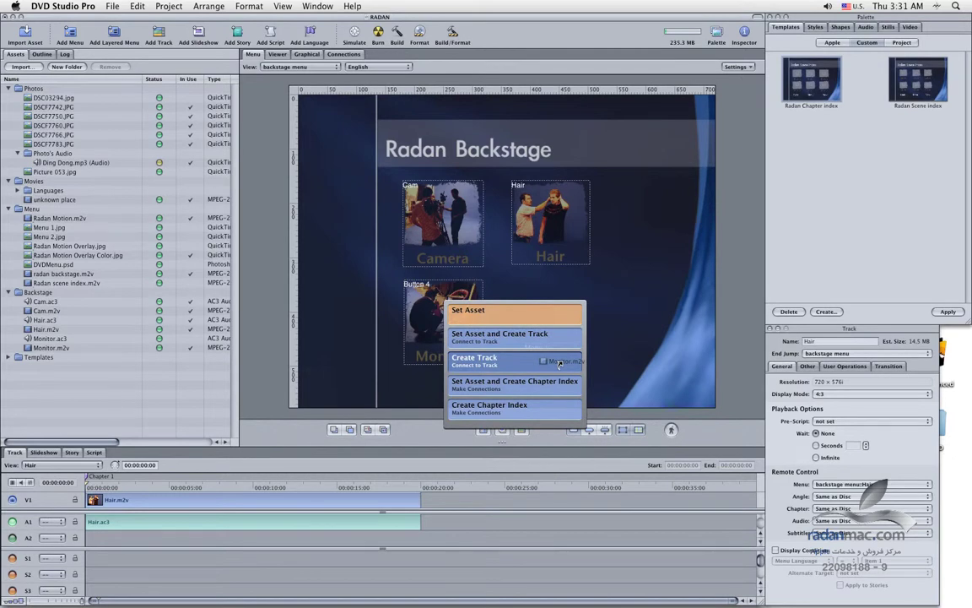
{"action": "left_click_drag", "start_coordinate": [558, 363], "coordinate": [564, 409]}
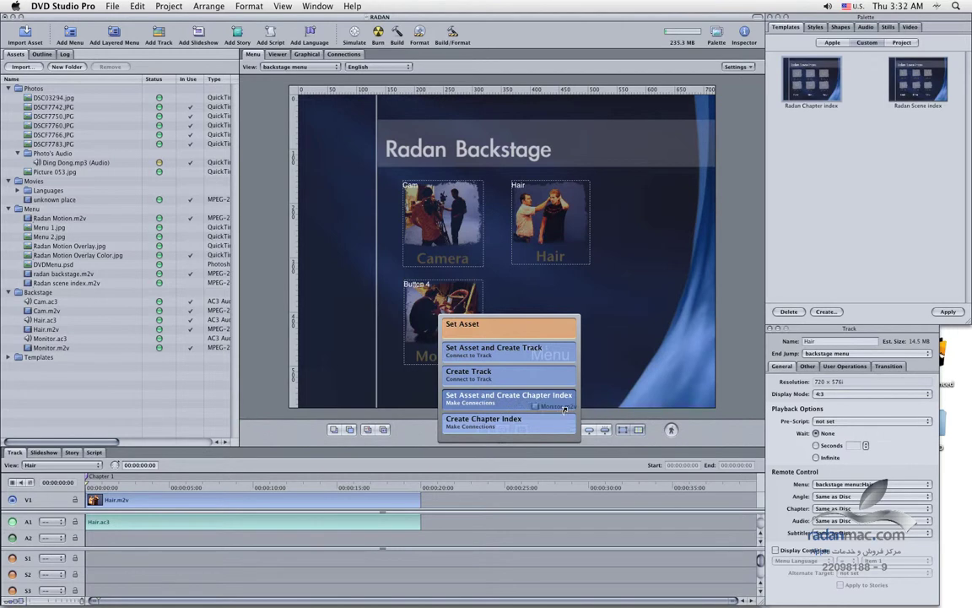
{"action": "left_click_drag", "start_coordinate": [565, 409], "coordinate": [562, 418]}
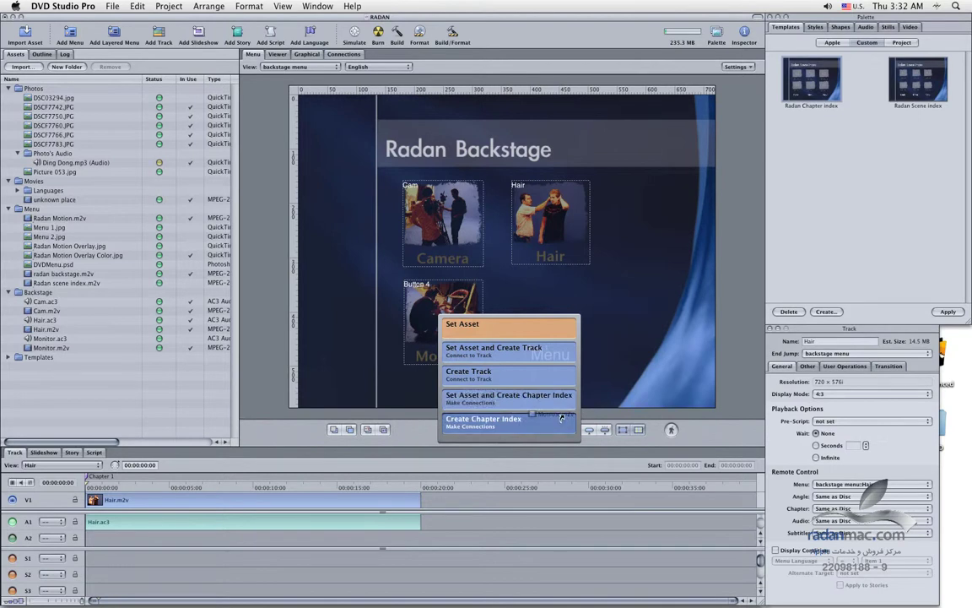
{"action": "left_click_drag", "start_coordinate": [562, 418], "coordinate": [547, 351]}
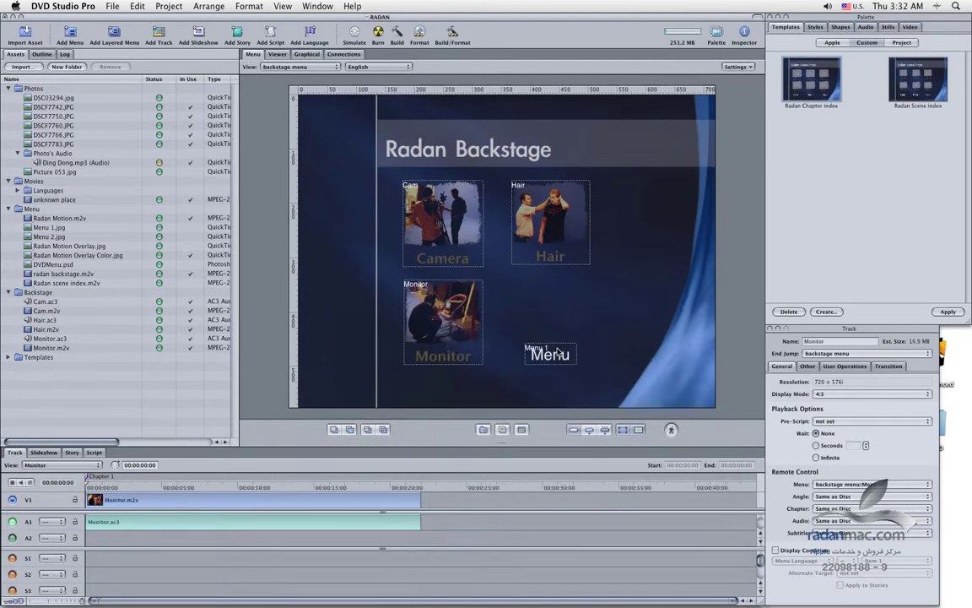
Step: Review the Hair, Cam and Old movie track tracks in the project outline and check the Menu button's target
{"action": "left_click", "coordinate": [42, 54]}
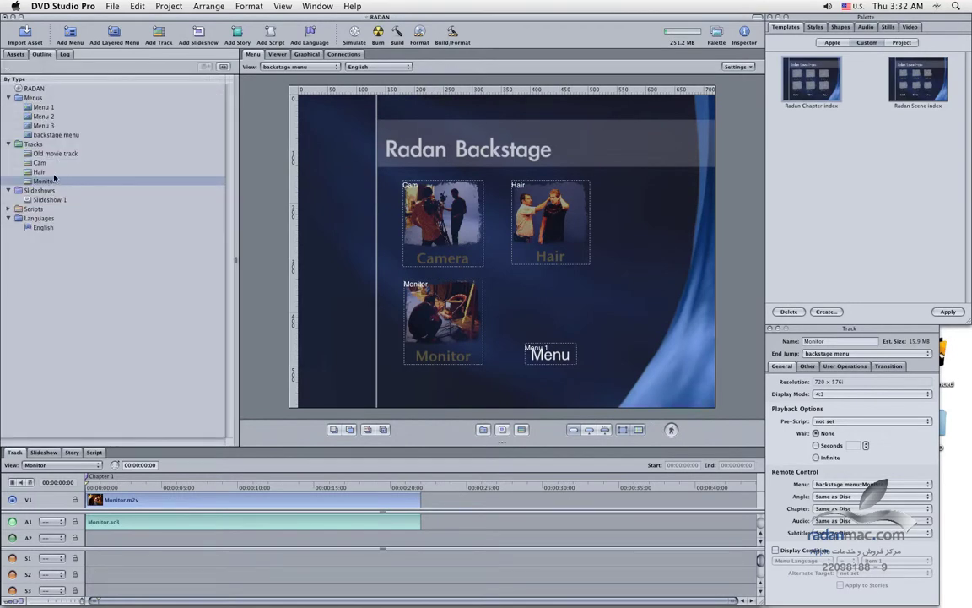
{"action": "left_click", "coordinate": [40, 171]}
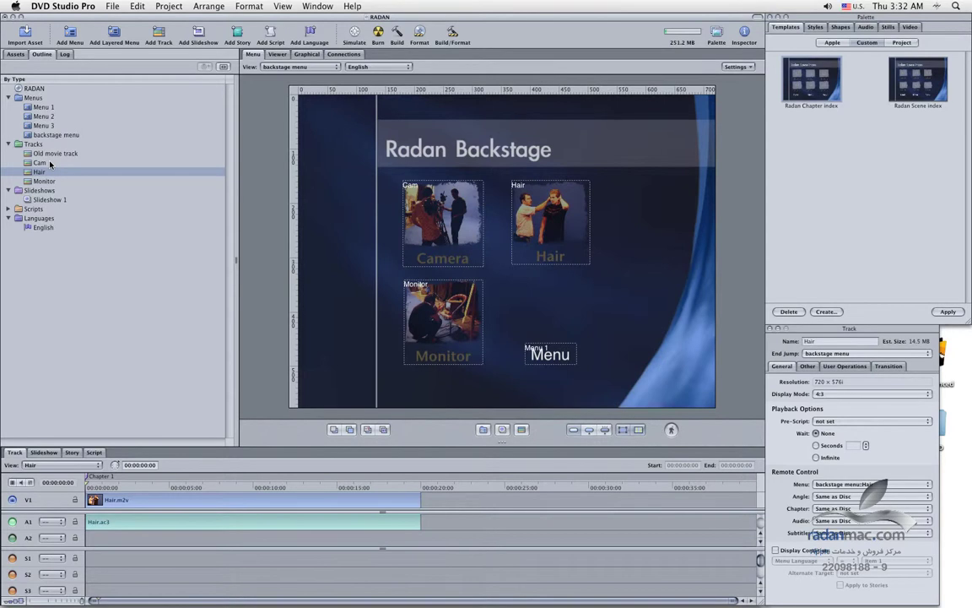
{"action": "left_click", "coordinate": [53, 162]}
{"action": "left_click", "coordinate": [64, 153]}
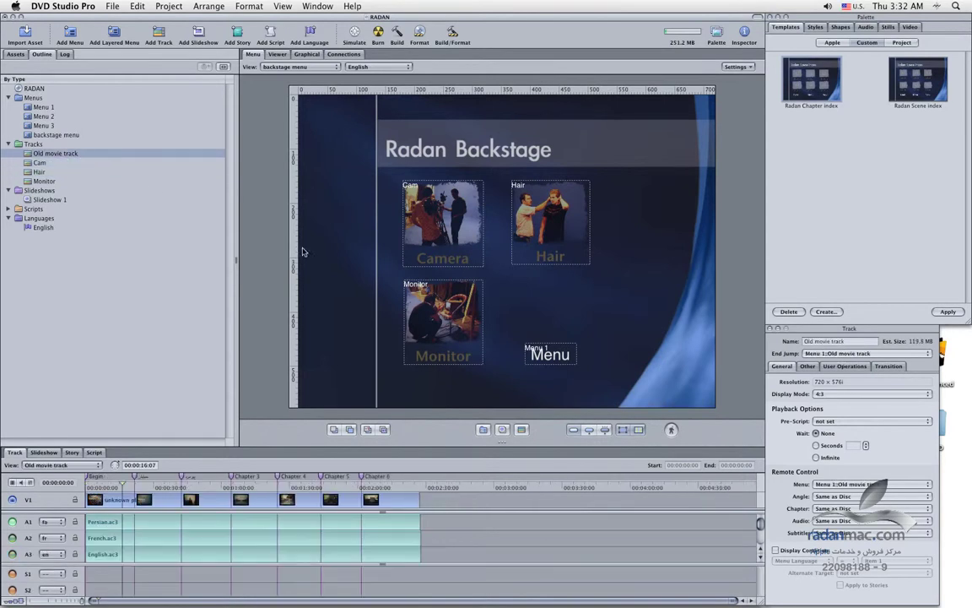
{"action": "left_click", "coordinate": [556, 362]}
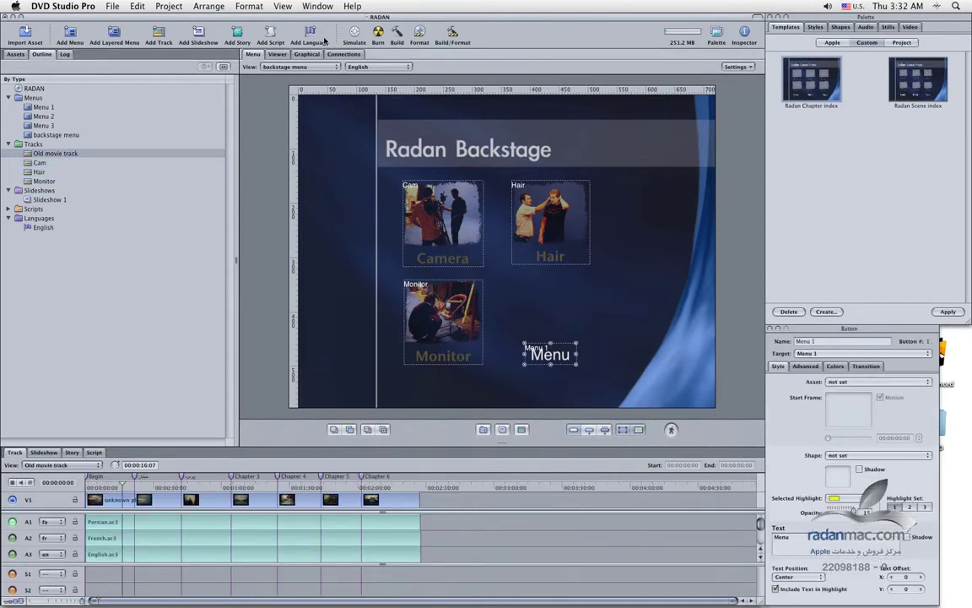
Step: In the project's graphical view, move the backstage menu tile to the right of Menu 1 and stack Menu 3 and Menu 2 on its left
{"action": "left_click", "coordinate": [305, 55]}
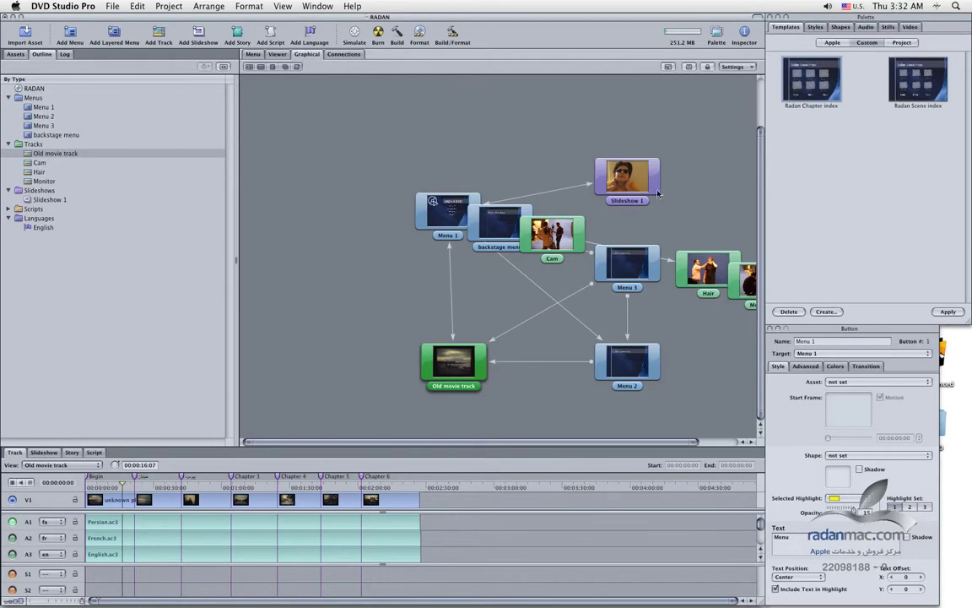
{"action": "scroll", "coordinate": [682, 453], "scroll_direction": "right", "scroll_amount": 3}
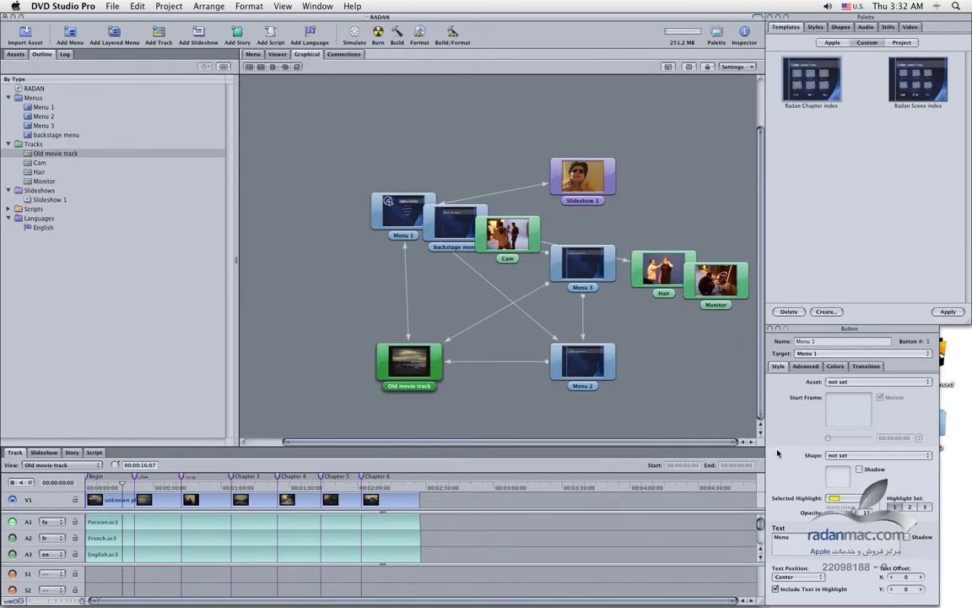
{"action": "left_click_drag", "start_coordinate": [375, 202], "coordinate": [369, 178]}
{"action": "left_click_drag", "start_coordinate": [450, 224], "coordinate": [664, 221]}
{"action": "left_click_drag", "start_coordinate": [582, 264], "coordinate": [612, 311]}
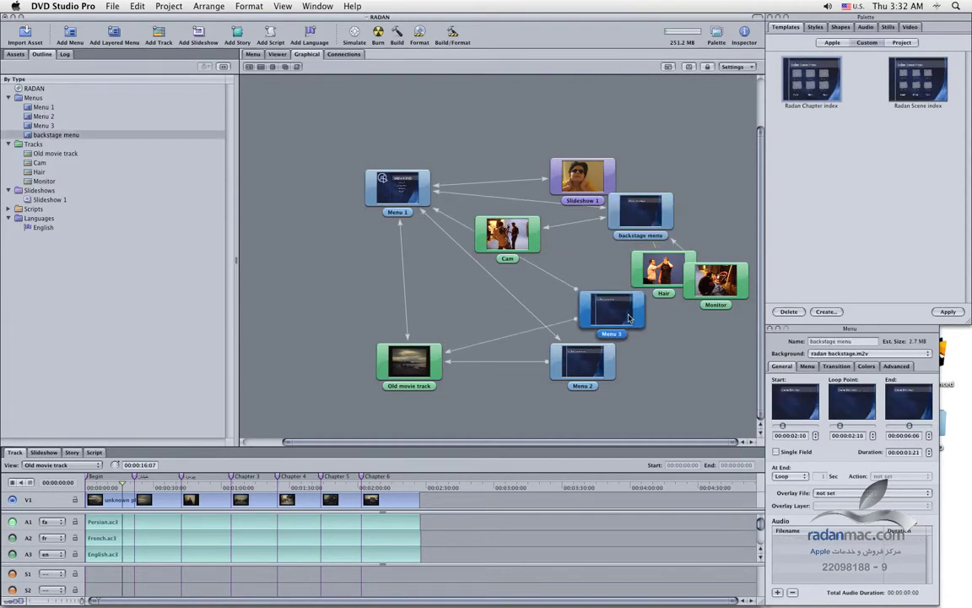
{"action": "left_click_drag", "start_coordinate": [593, 369], "coordinate": [299, 276]}
{"action": "left_click_drag", "start_coordinate": [613, 314], "coordinate": [288, 189]}
Step: Place the backstage menu tile below Slideshow 1 and spread the Cam, Hair and Monitor track tiles out beneath it
{"action": "left_click_drag", "start_coordinate": [482, 249], "coordinate": [487, 324]}
{"action": "left_click_drag", "start_coordinate": [659, 205], "coordinate": [597, 237]}
{"action": "left_click_drag", "start_coordinate": [663, 270], "coordinate": [617, 323]}
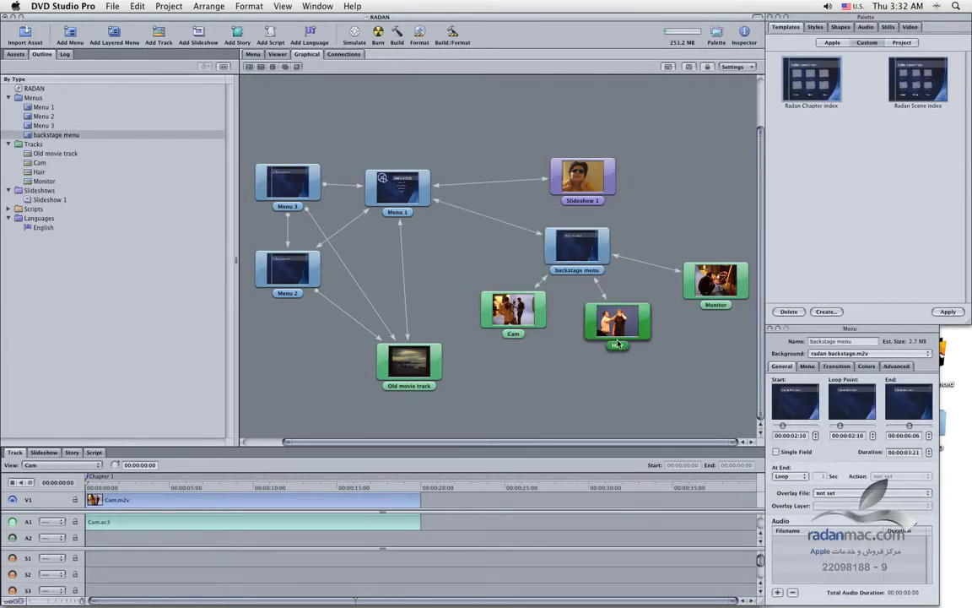
{"action": "left_click_drag", "start_coordinate": [703, 293], "coordinate": [704, 322]}
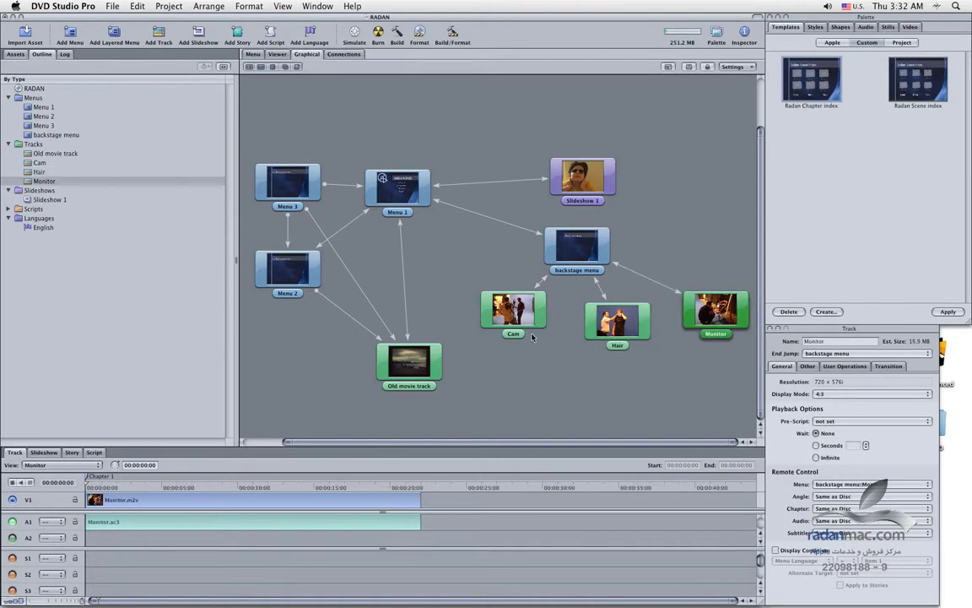
{"action": "left_click_drag", "start_coordinate": [515, 312], "coordinate": [509, 345]}
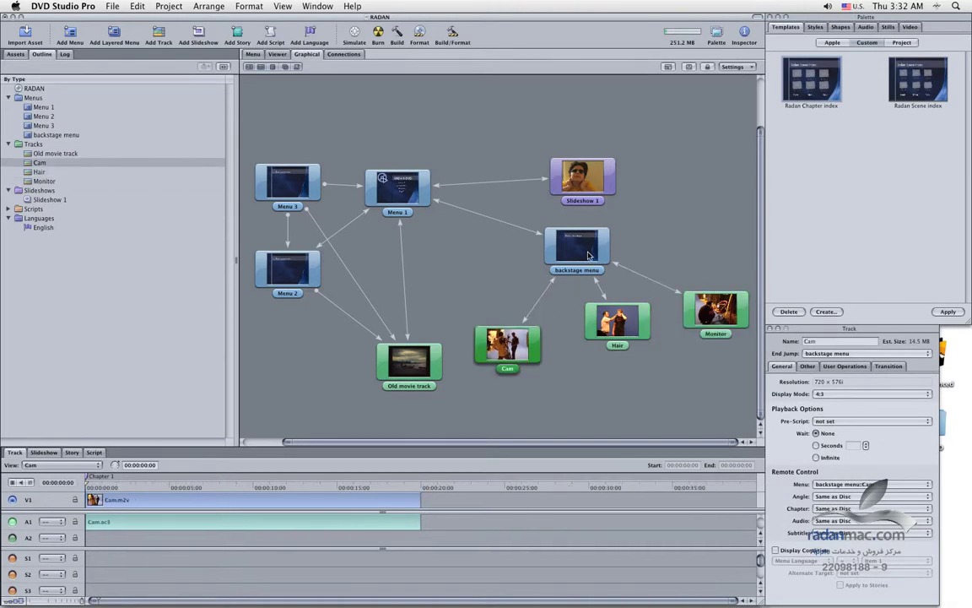
{"action": "left_click_drag", "start_coordinate": [577, 247], "coordinate": [578, 253]}
{"action": "left_click_drag", "start_coordinate": [617, 320], "coordinate": [617, 349]}
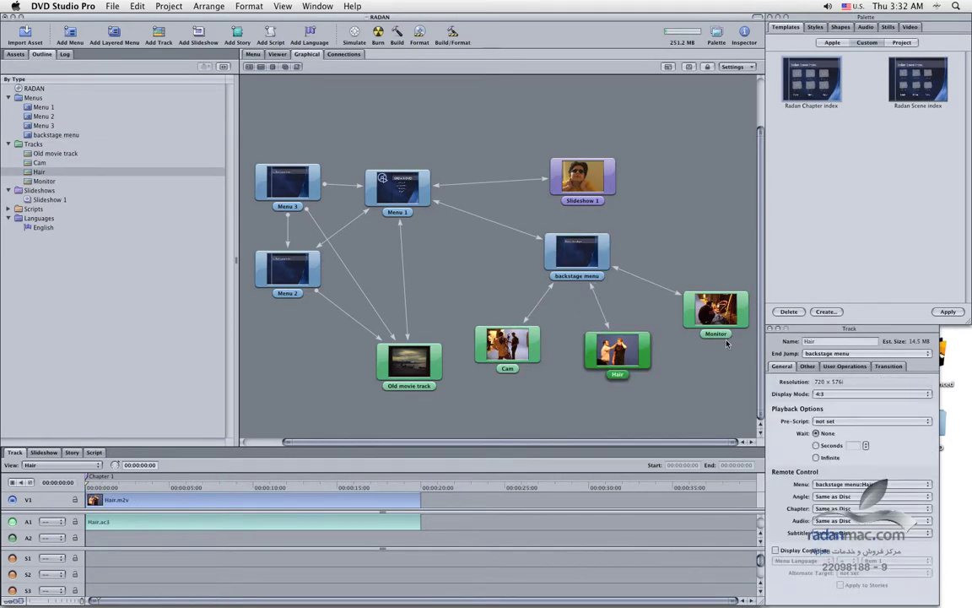
{"action": "left_click_drag", "start_coordinate": [719, 310], "coordinate": [719, 351]}
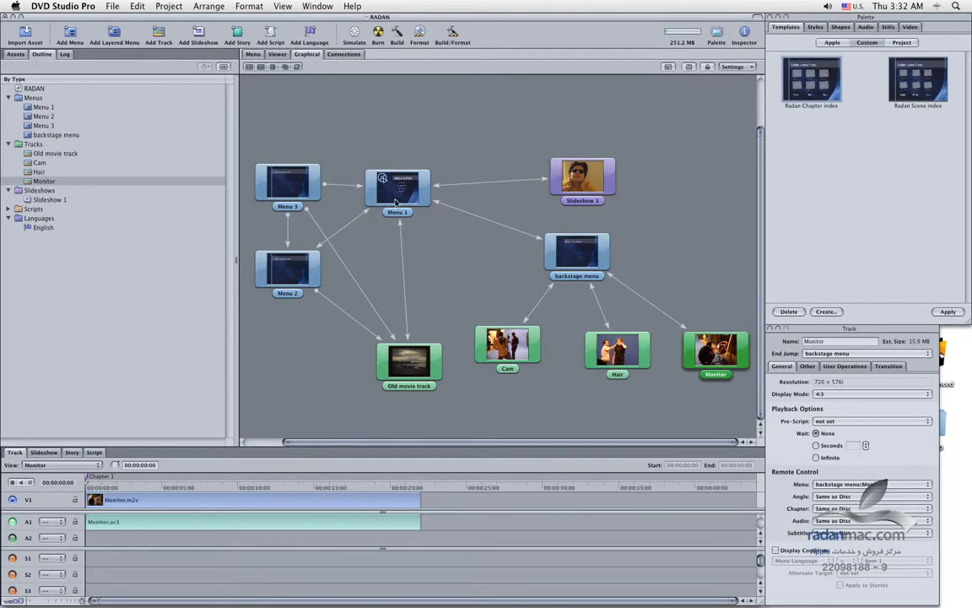
Step: Align the Cam, Hair and Monitor tiles in one level, evenly spaced row under the backstage menu tile
{"action": "left_click_drag", "start_coordinate": [518, 359], "coordinate": [524, 364]}
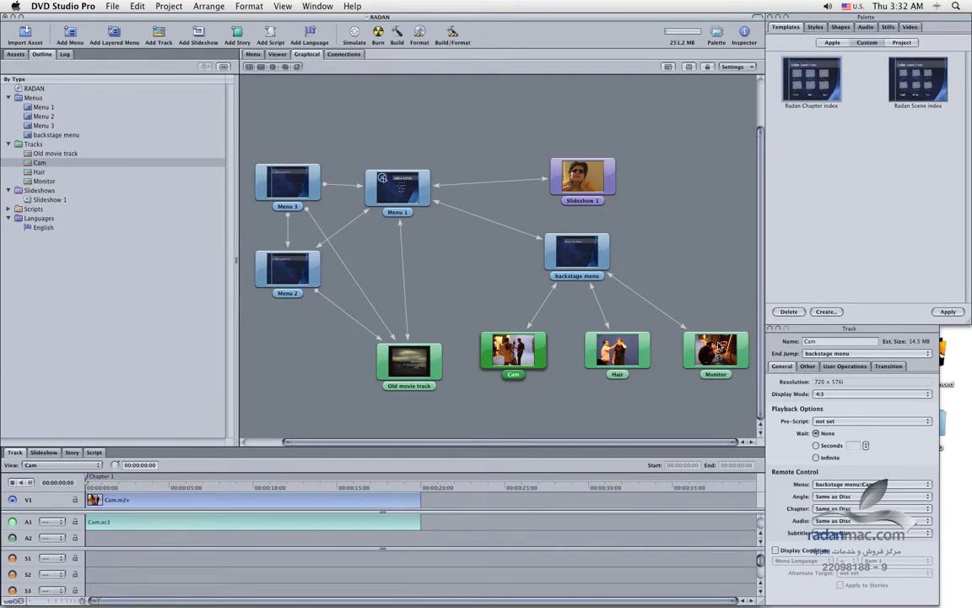
{"action": "left_click_drag", "start_coordinate": [716, 348], "coordinate": [716, 336]}
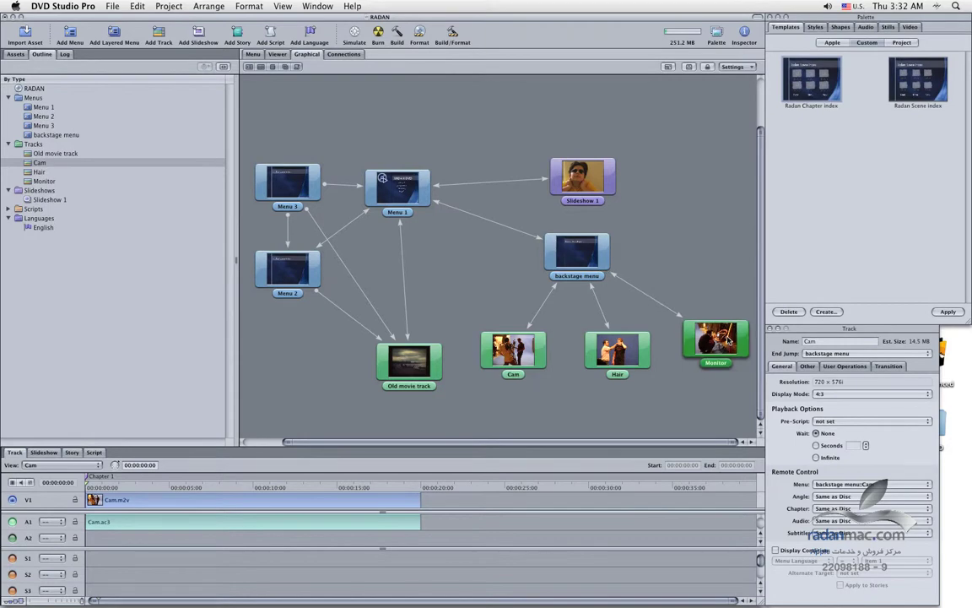
{"action": "left_click_drag", "start_coordinate": [628, 341], "coordinate": [629, 330]}
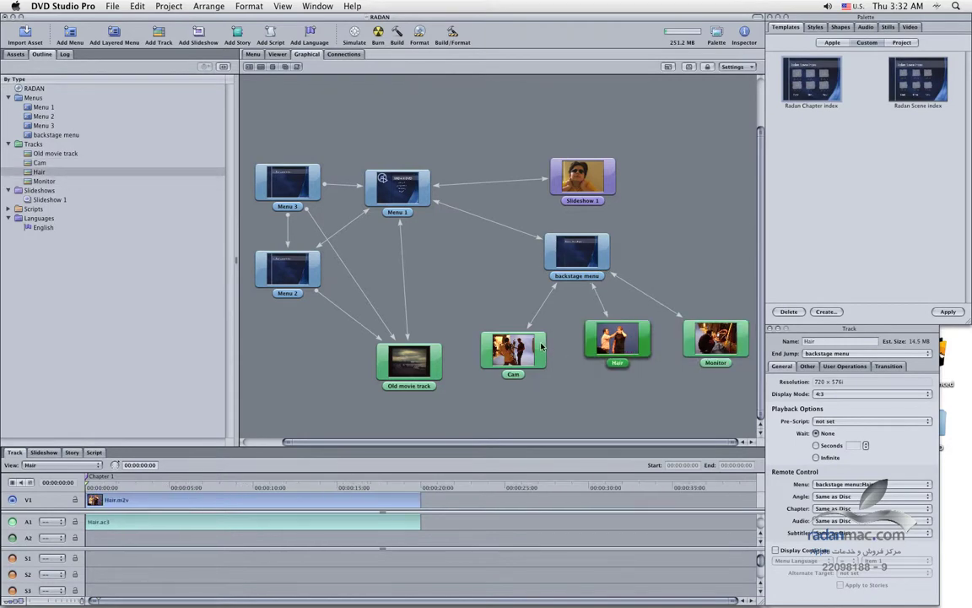
{"action": "left_click_drag", "start_coordinate": [506, 346], "coordinate": [507, 335]}
{"action": "left_click_drag", "start_coordinate": [689, 340], "coordinate": [672, 340]}
{"action": "left_click_drag", "start_coordinate": [593, 338], "coordinate": [576, 337]}
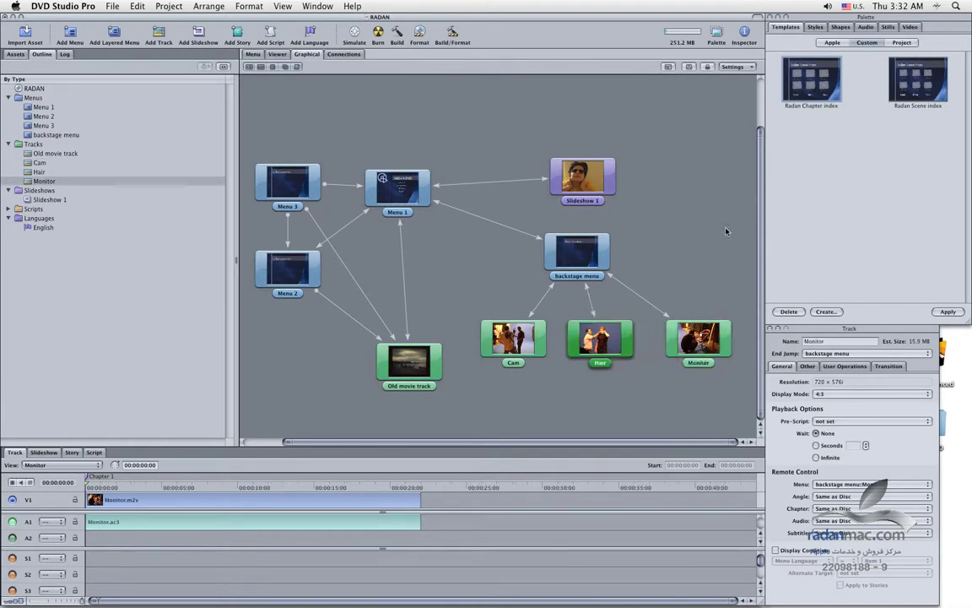